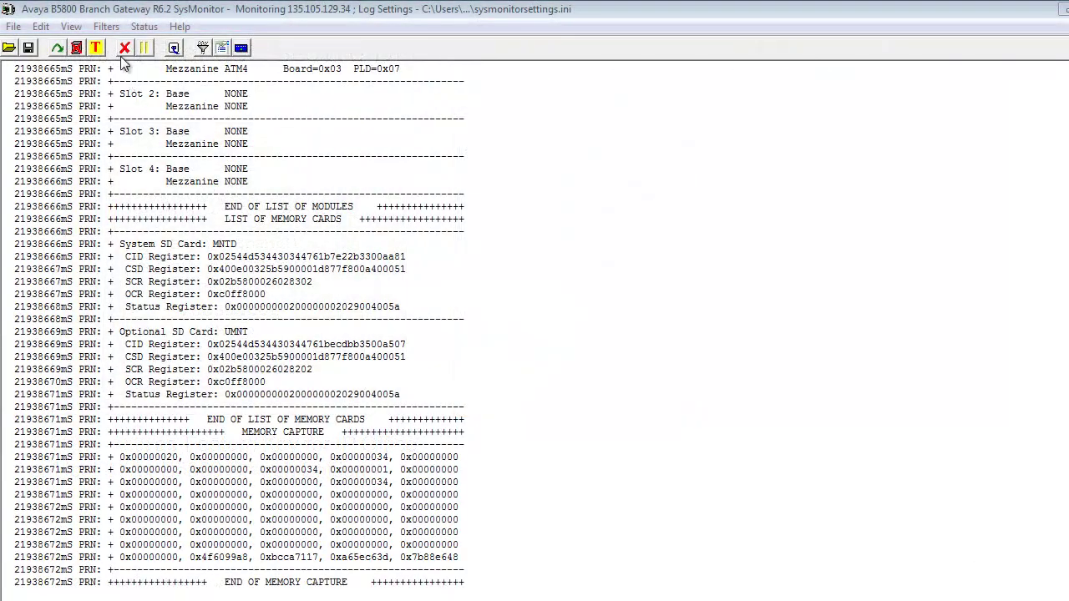
Step: In SysMonitor Trace Options, enable FileSys and Memory Card Commands tracing on the Services tab
click(108, 30)
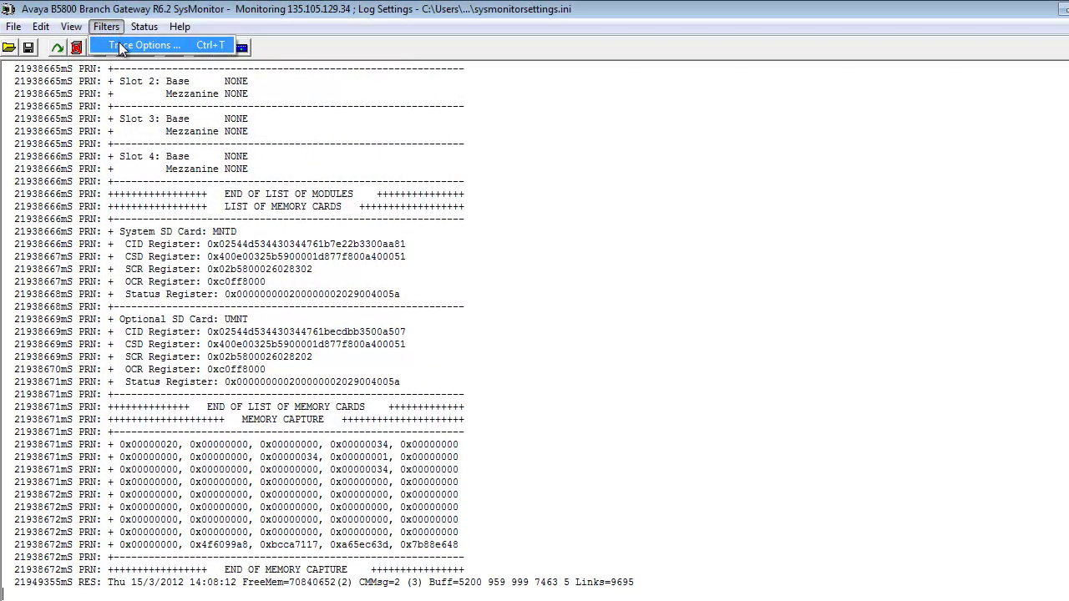
click(119, 44)
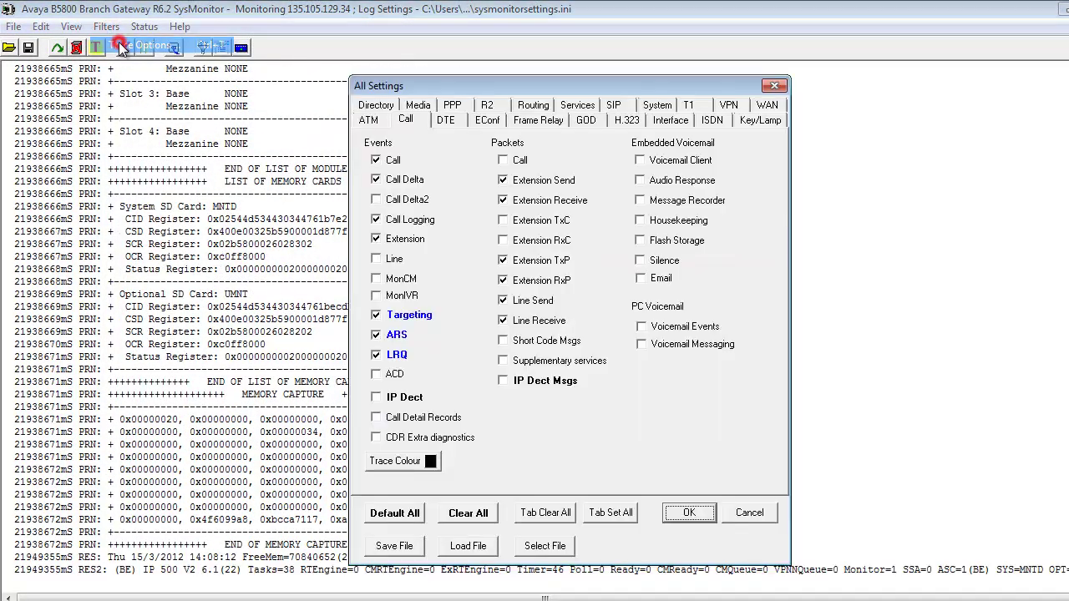
click(579, 105)
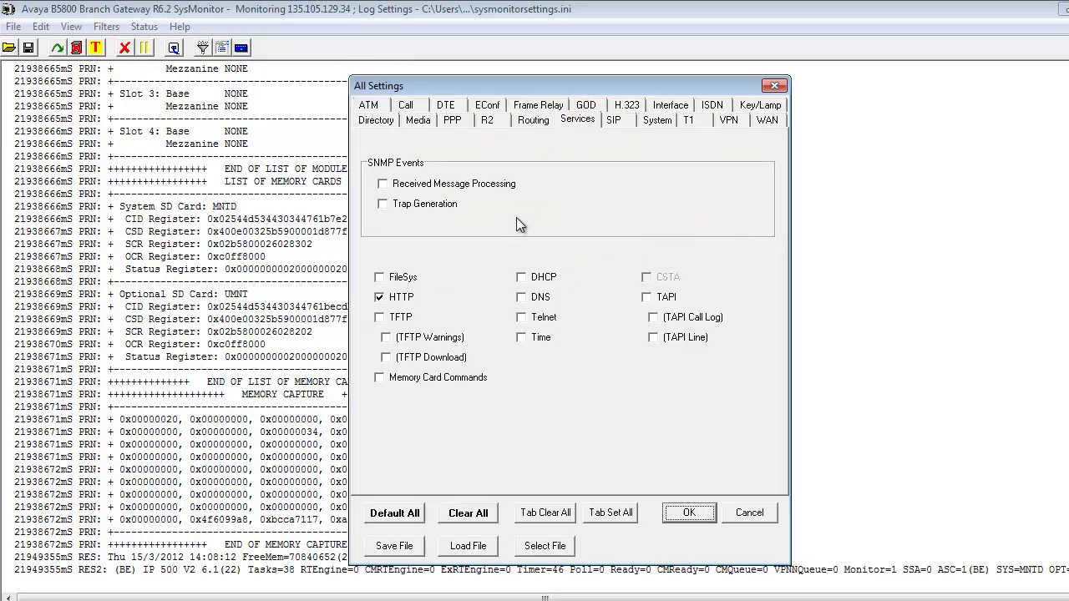
click(409, 281)
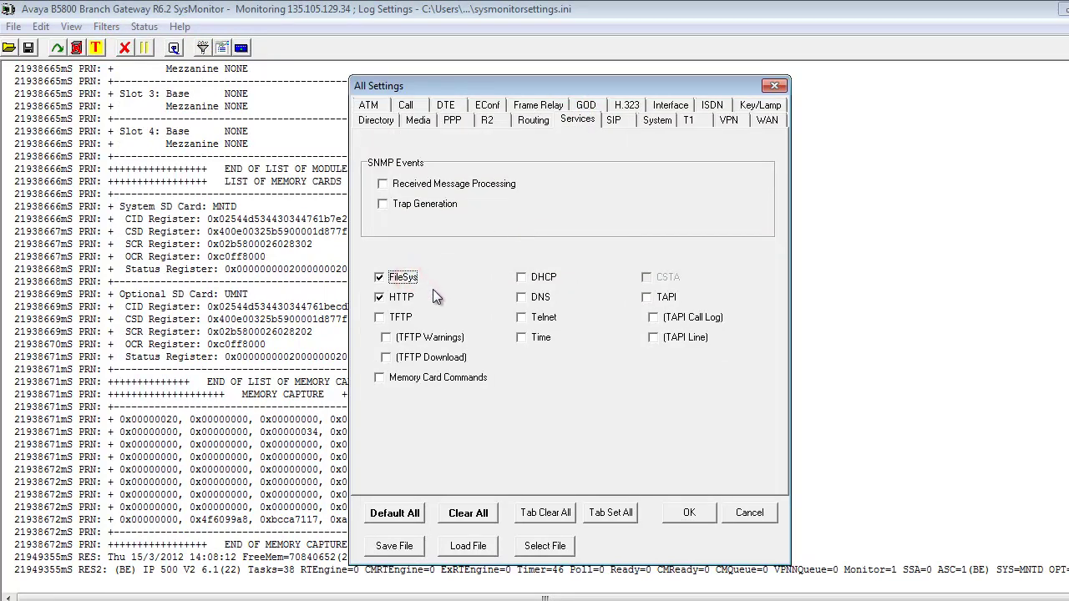
click(454, 377)
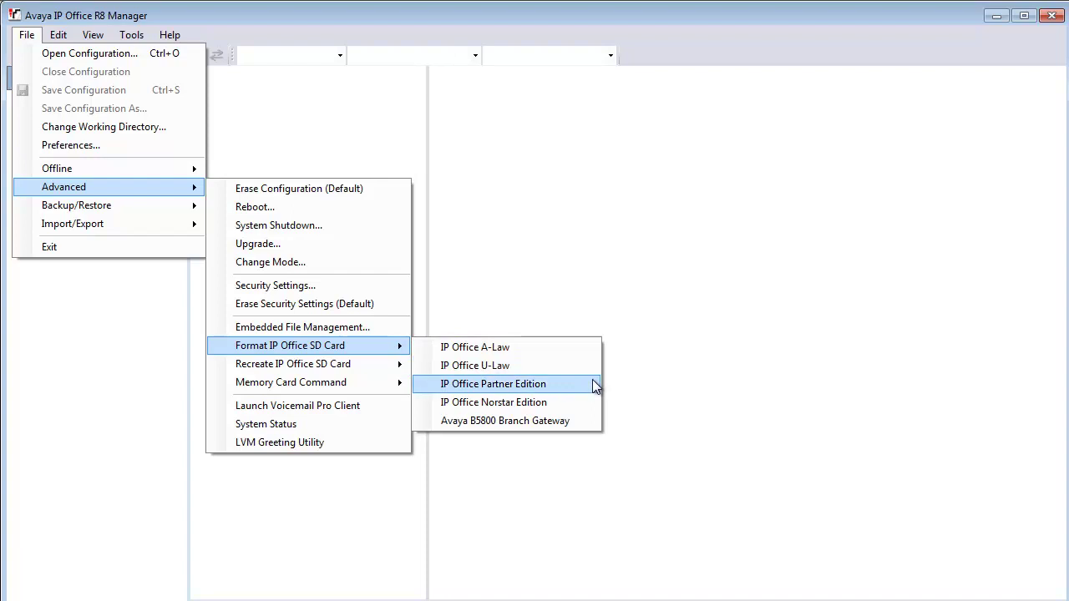
Step: Format the SD card in drive CANON DC (E:) as an Avaya B5800 Branch Gateway card
click(582, 422)
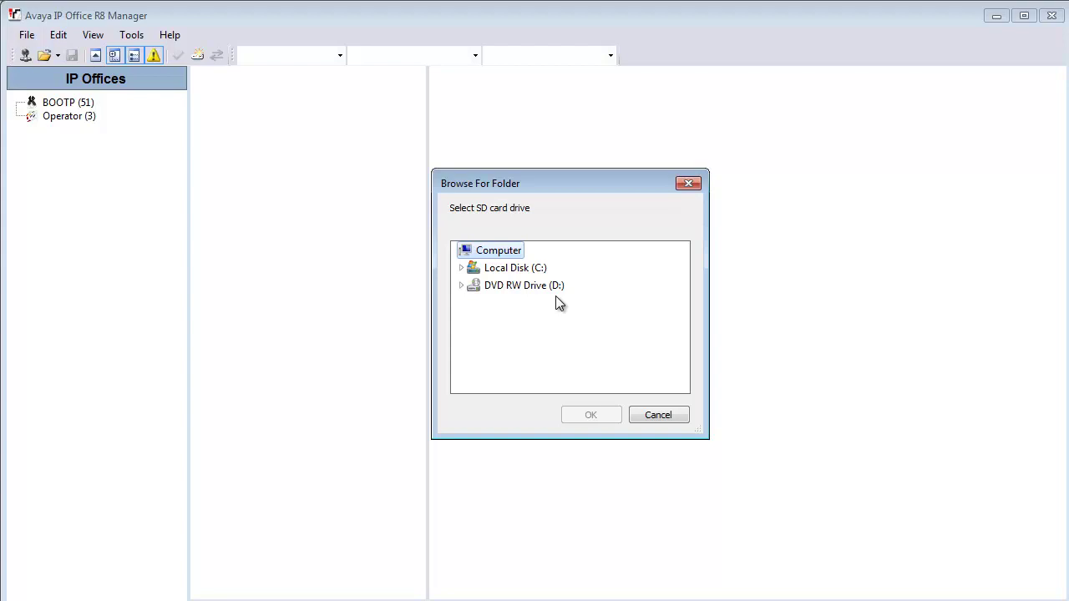
click(554, 290)
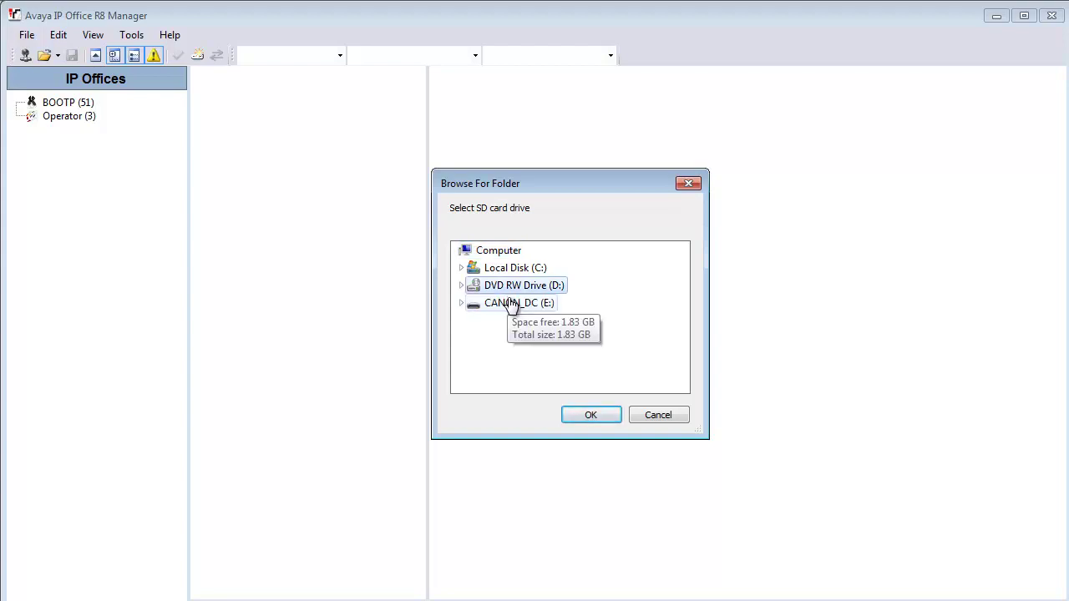
click(525, 306)
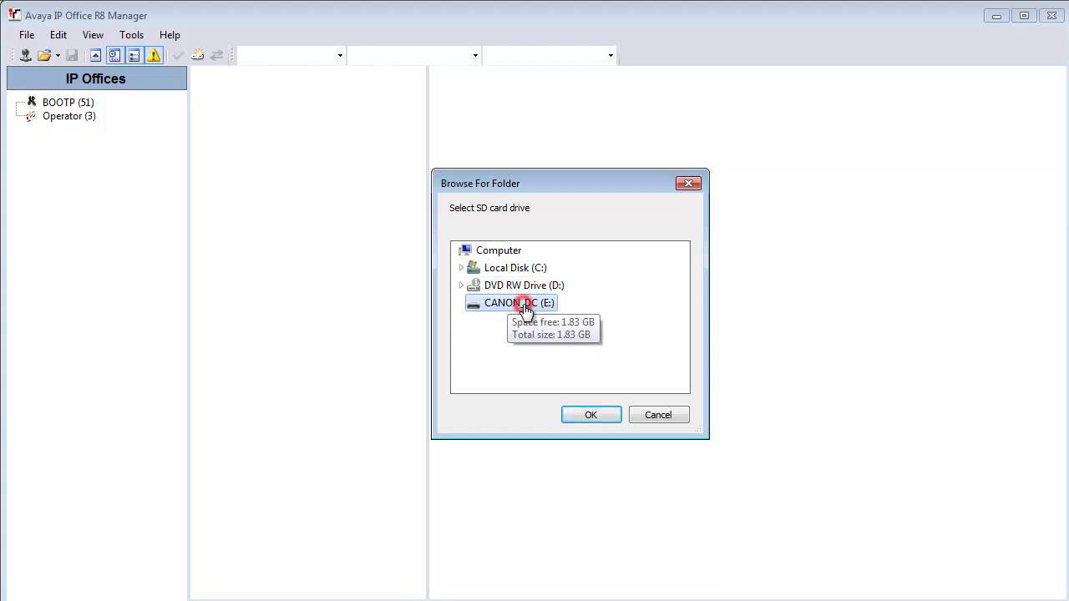
click(591, 415)
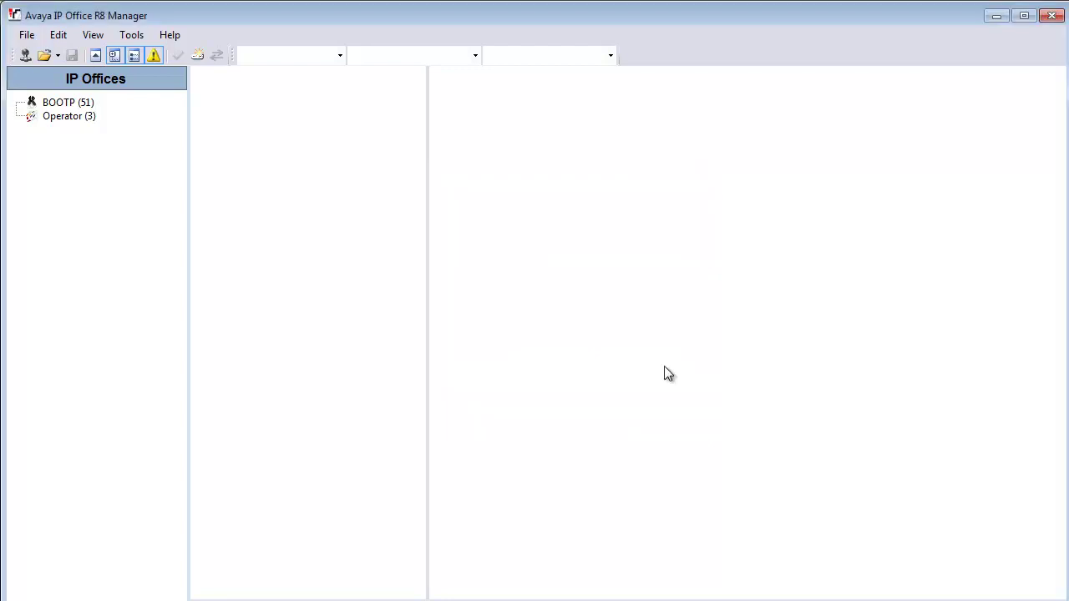
Step: Recreate the SD card contents for an Avaya B5800 Branch Gateway via File > Advanced
click(28, 37)
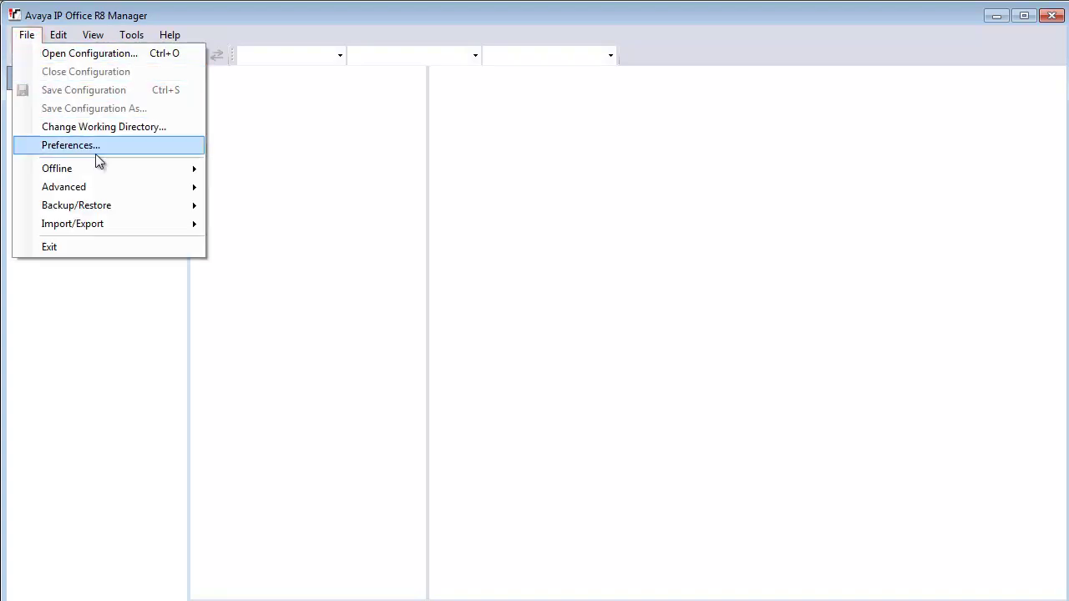
mouse_move(63, 187)
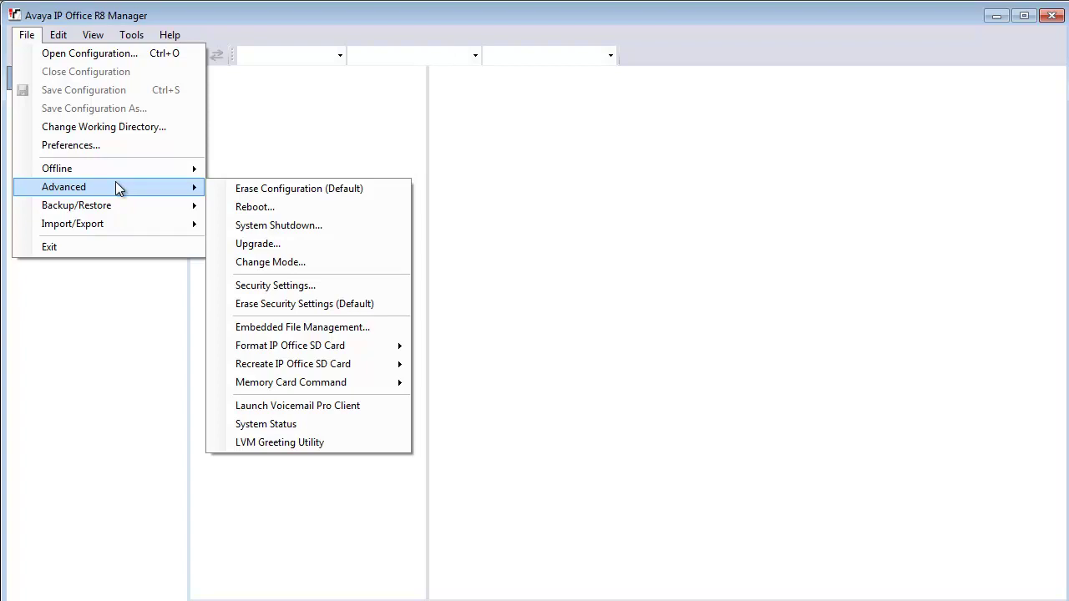
mouse_move(292, 364)
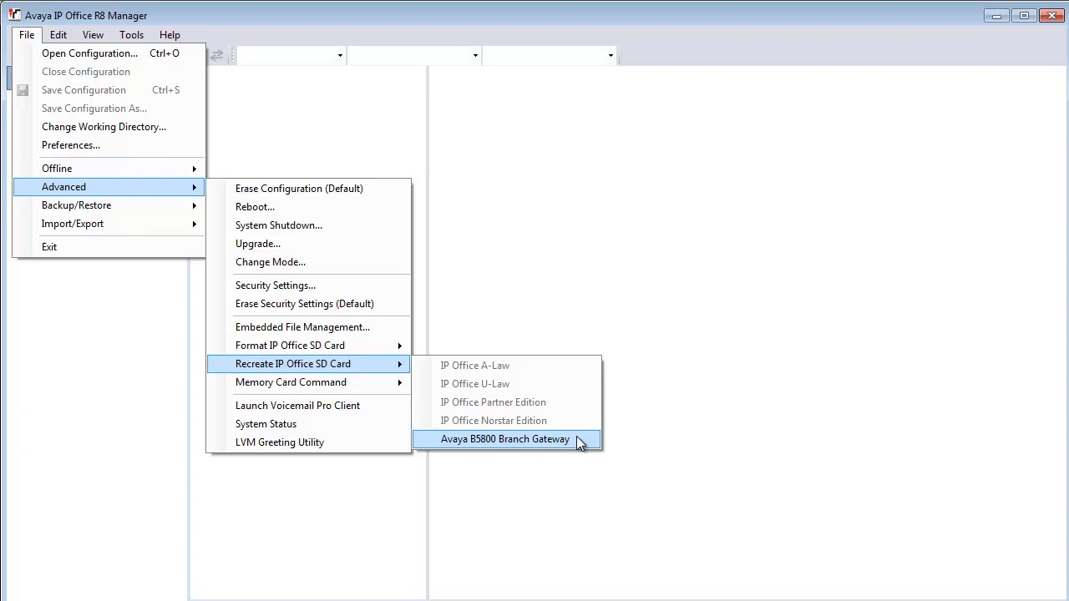
click(578, 440)
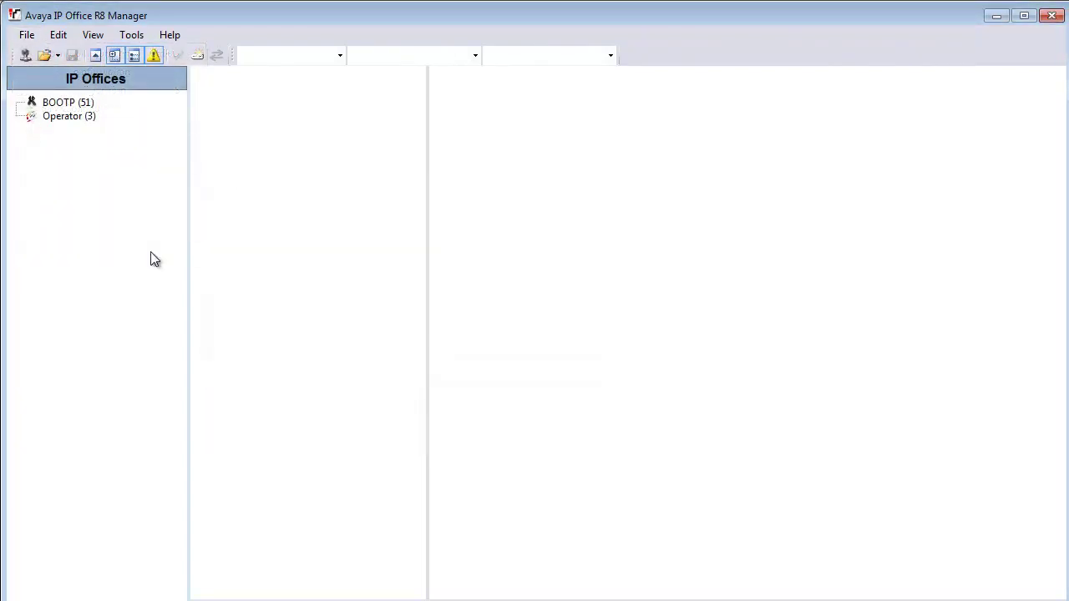
Step: Begin a memory card Start Up on SIMSB5800_2, logging in as the service user
click(27, 34)
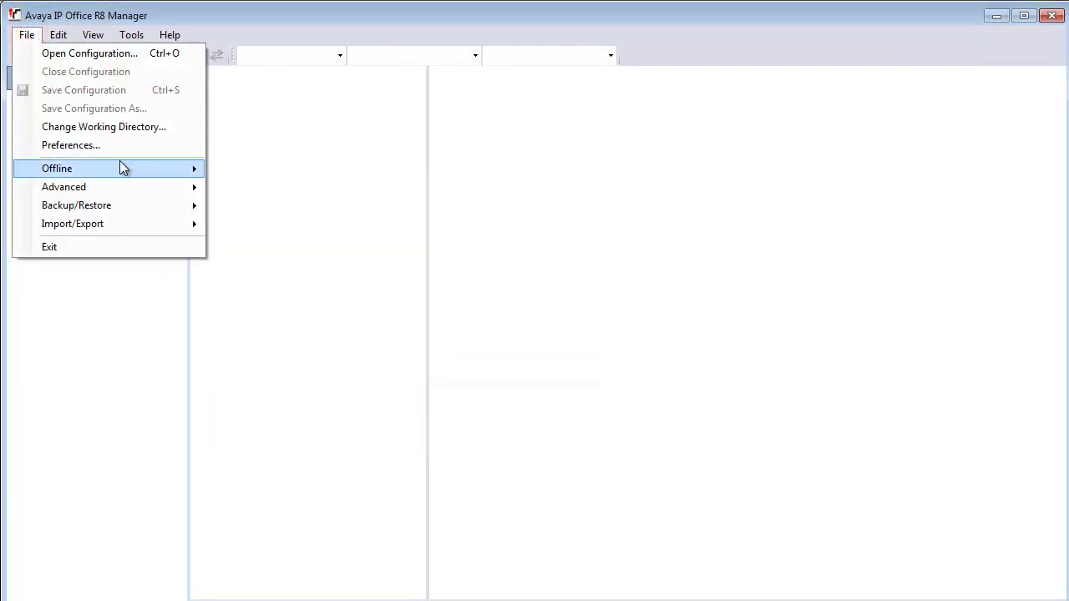
mouse_move(108, 187)
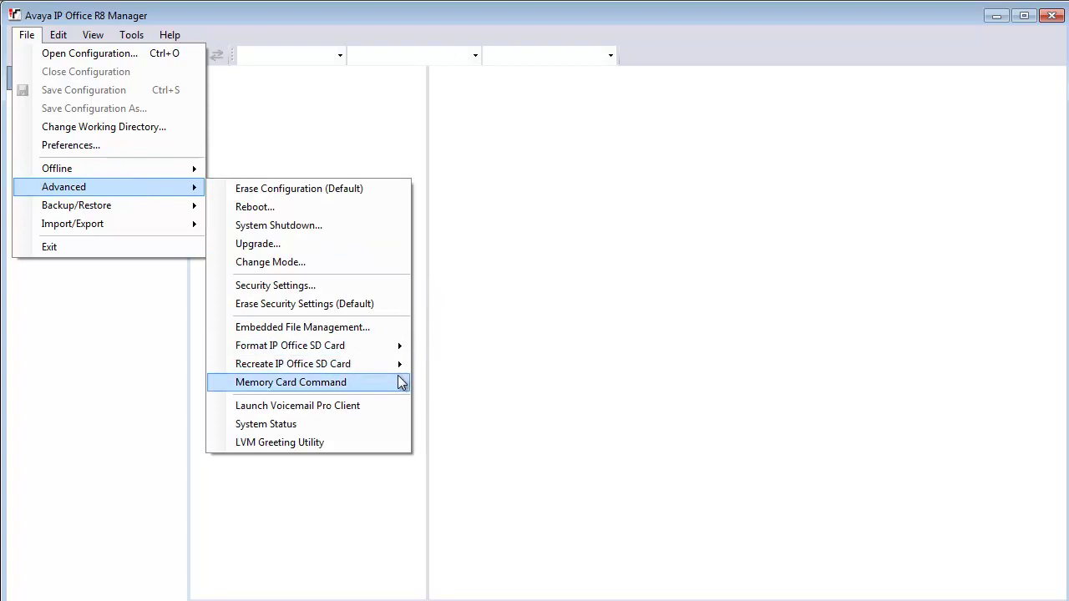
mouse_move(290, 382)
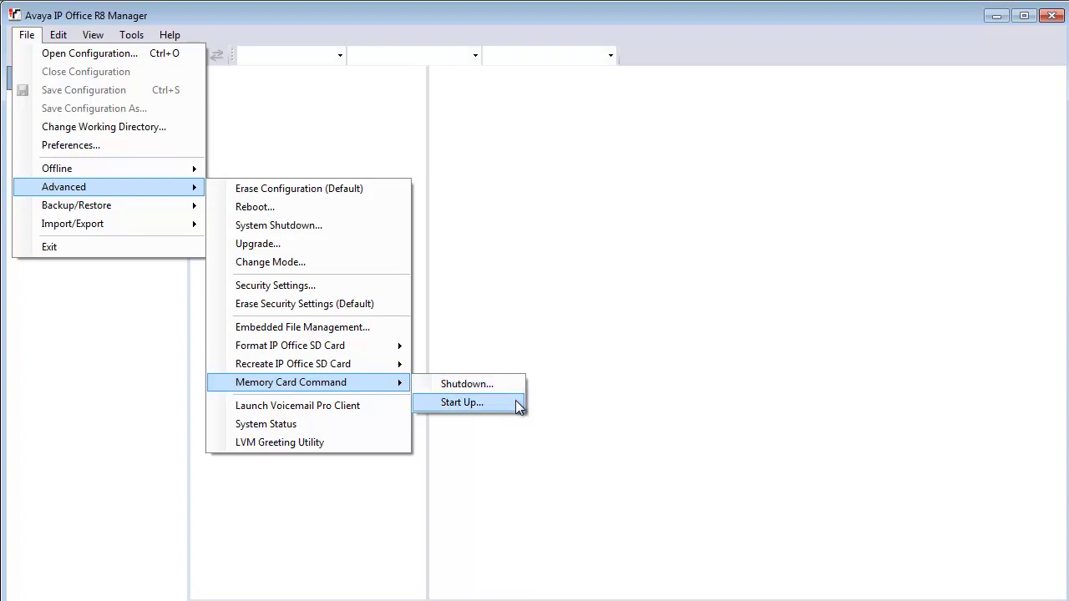
click(516, 400)
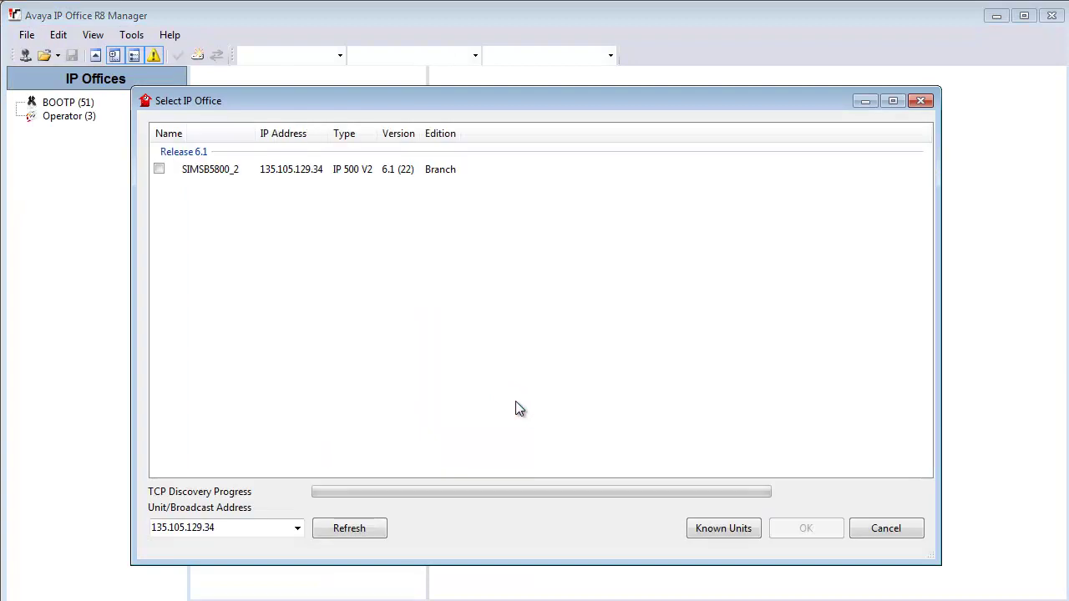
click(160, 170)
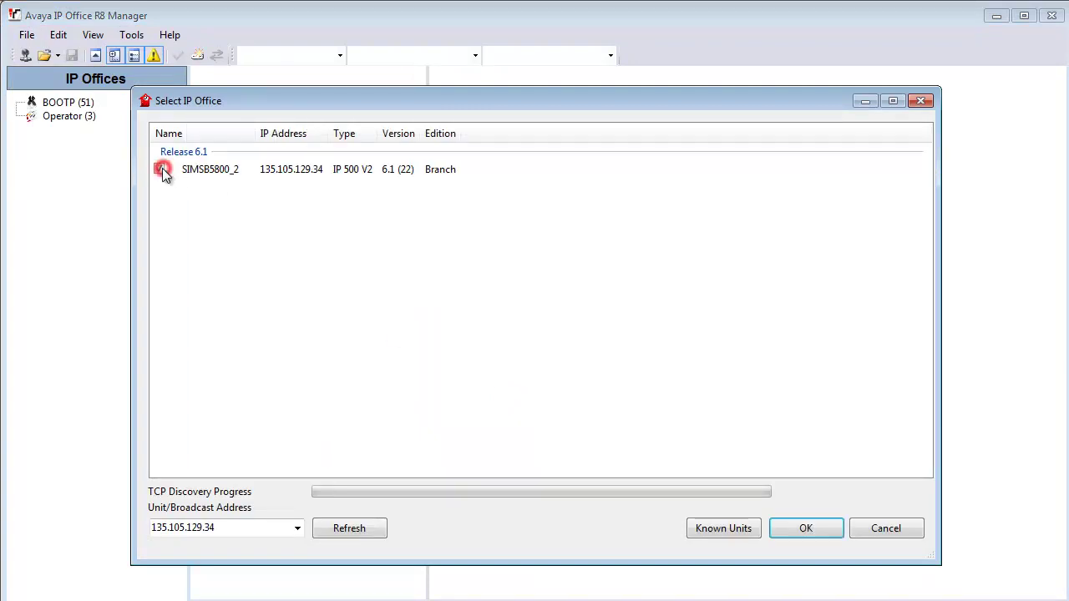
key(Return)
text(passwor)
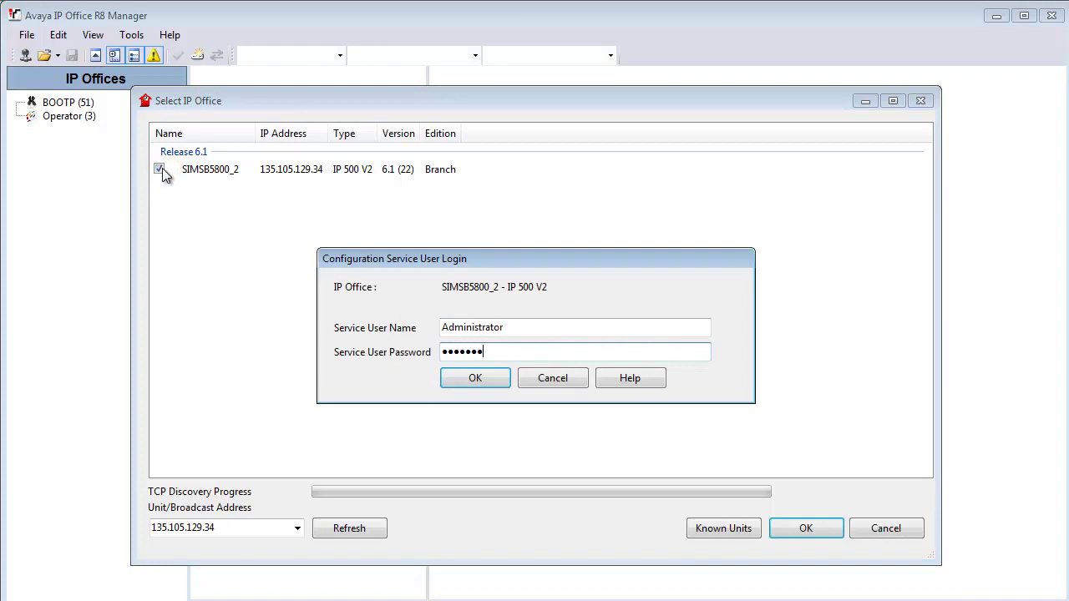
key(Return)
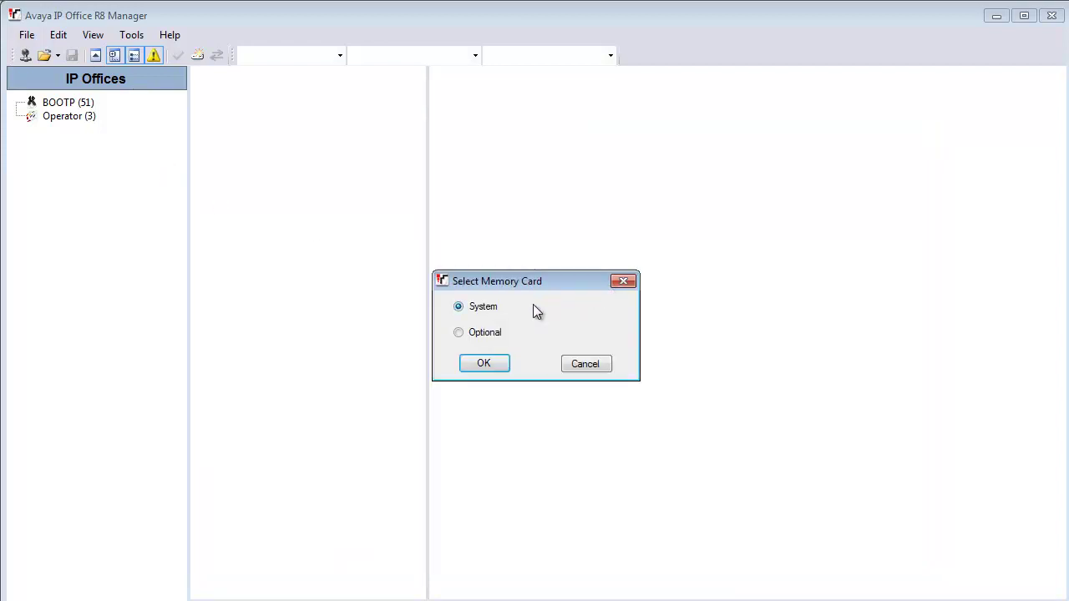
Step: Start up the Optional memory card and check SysMonitor for the startup confirmation
click(514, 308)
click(508, 333)
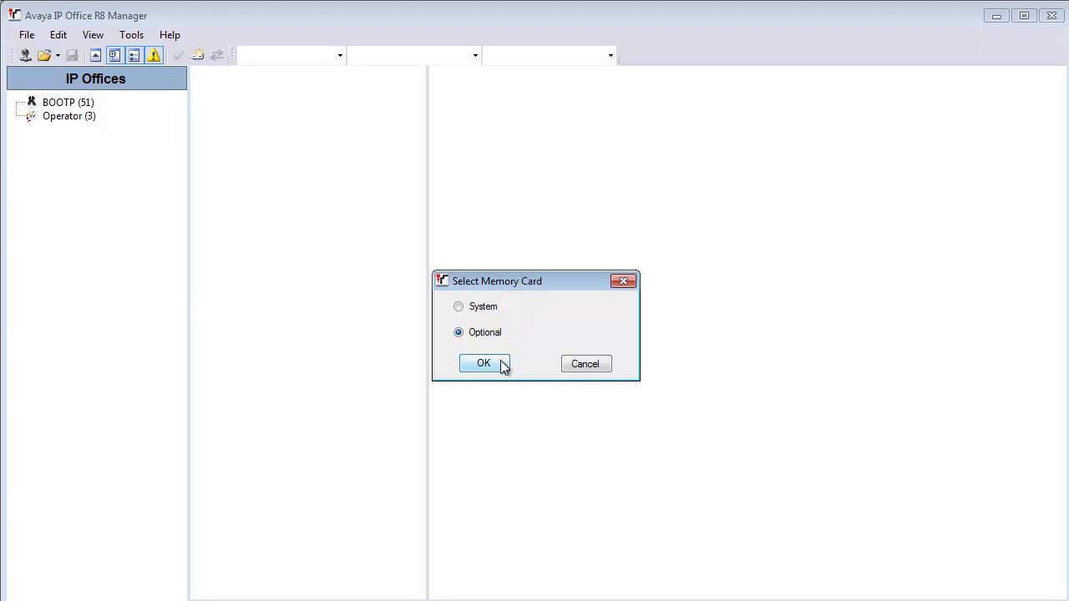
click(503, 365)
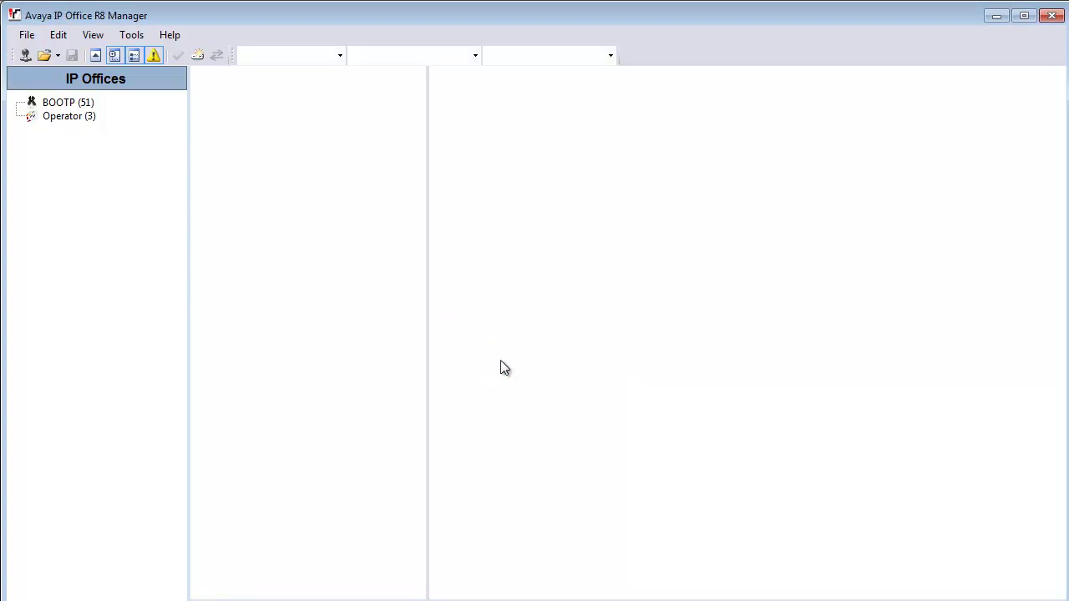
click(488, 597)
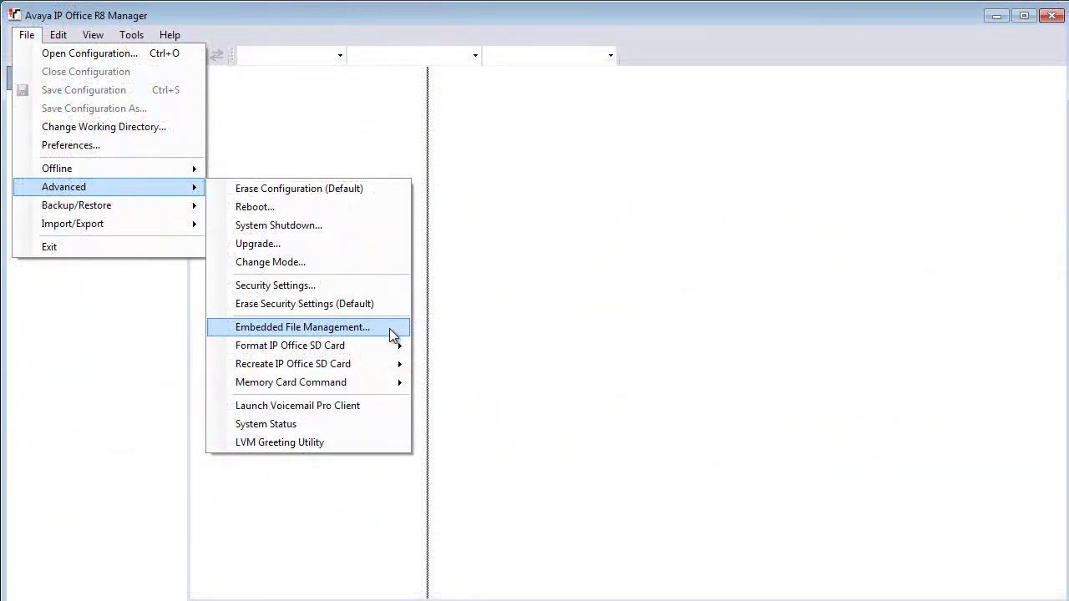
Step: Open Embedded File Management on SIMSB5800_2 and log in
click(390, 332)
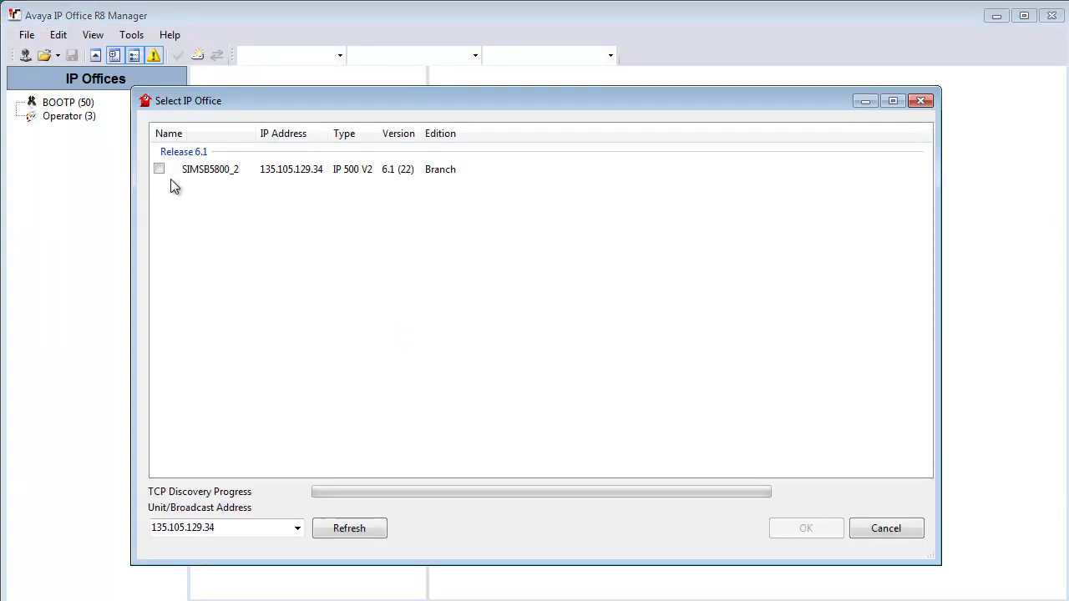
click(161, 169)
key(Return)
key(Tab)
text(••)
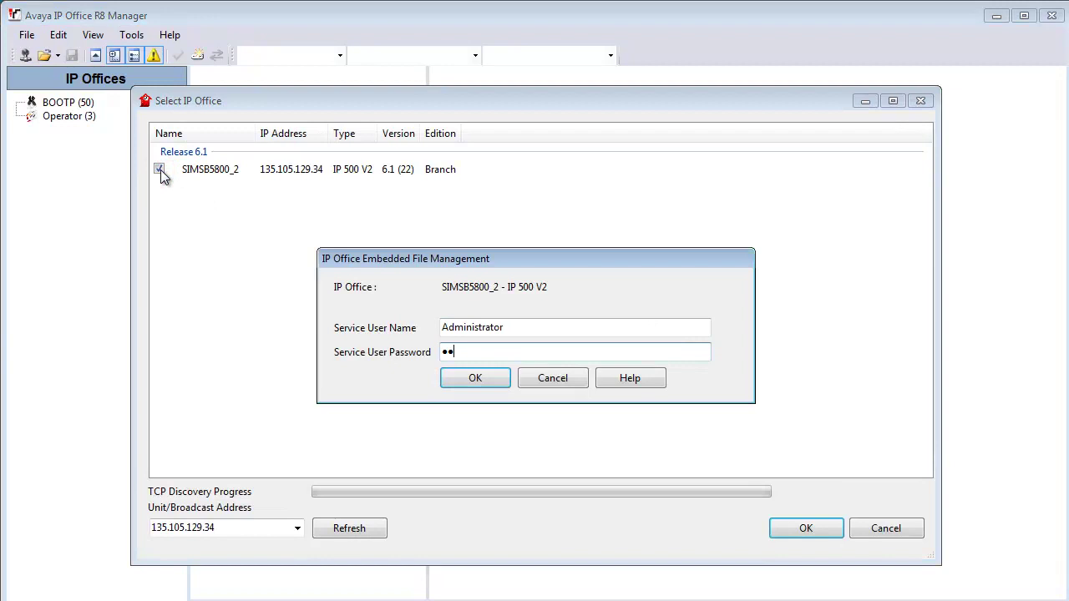
text(••••)
key(Return)
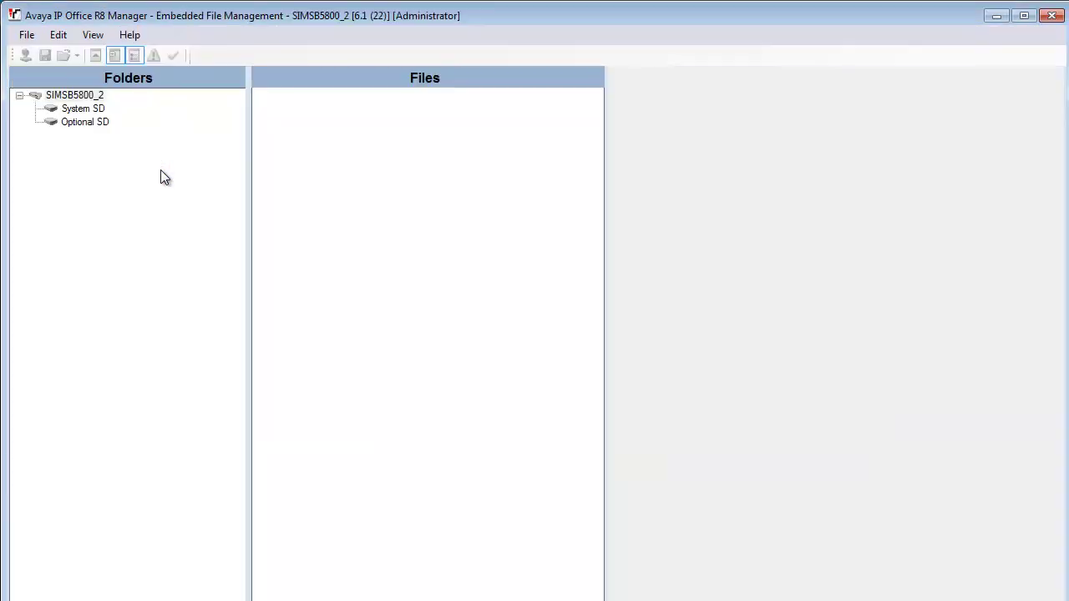
Step: Browse System SD > SYSTEM > PRIMARY, then find the Optional SD empty at 0.00% used
click(93, 108)
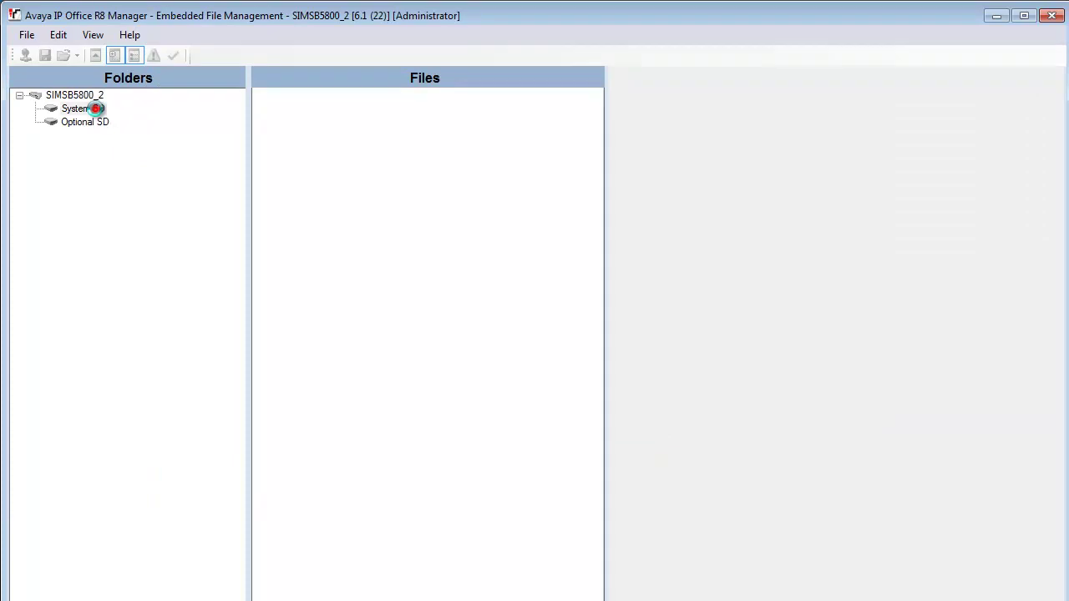
click(95, 121)
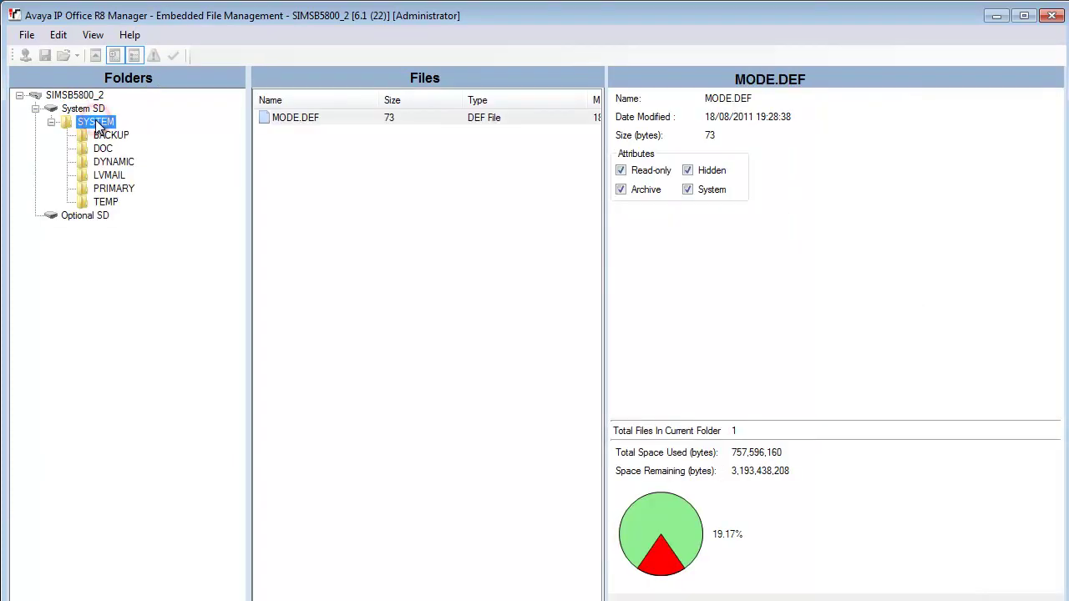
click(129, 189)
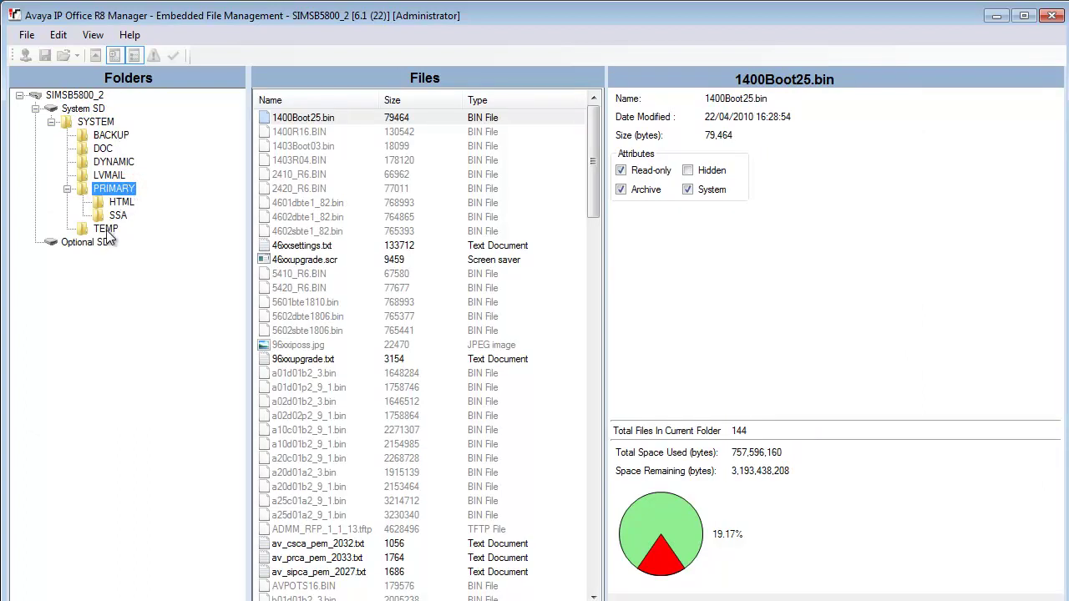
click(105, 240)
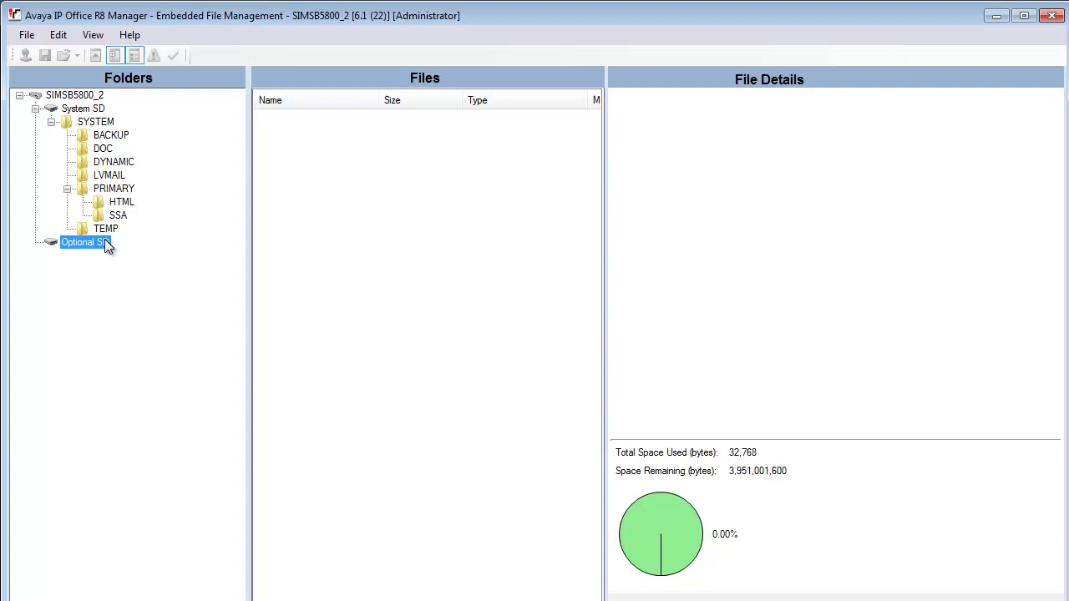
Step: Back up the System SD files onto the Optional SD and acknowledge completion
click(27, 36)
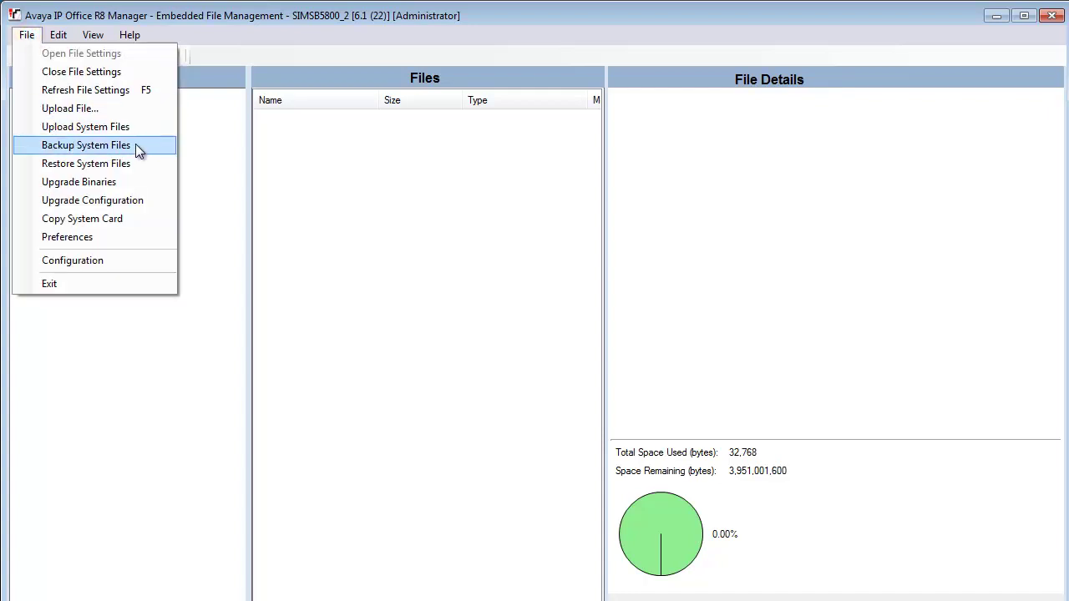
click(131, 222)
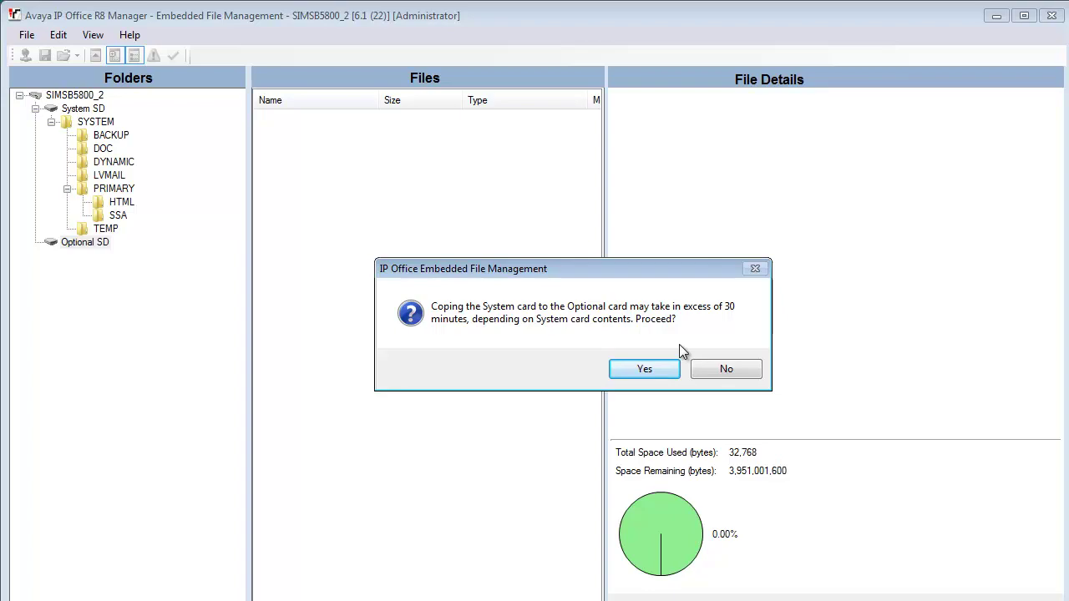
click(666, 367)
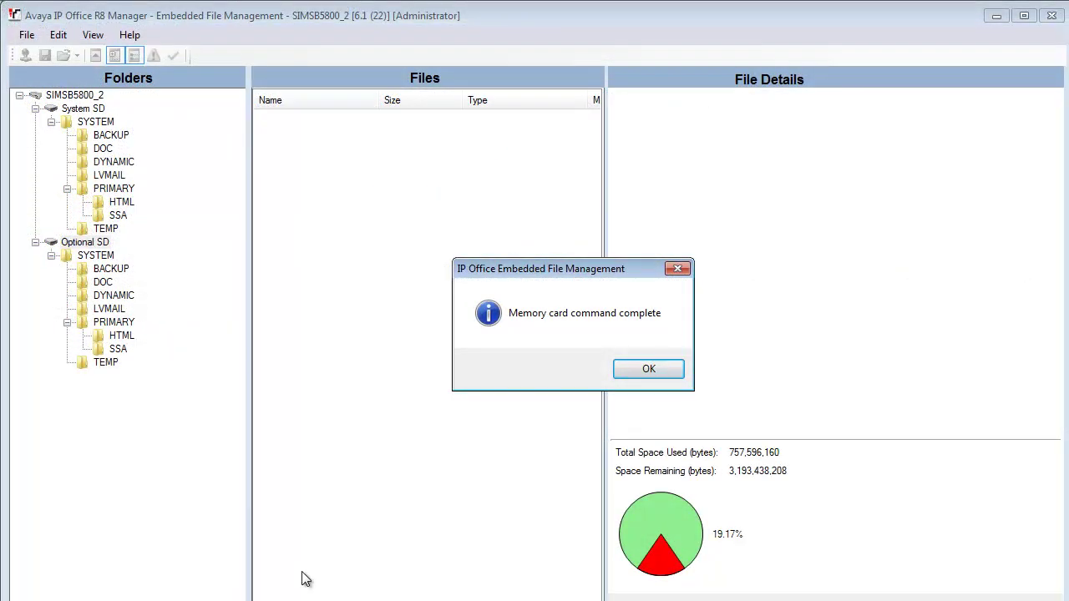
click(625, 373)
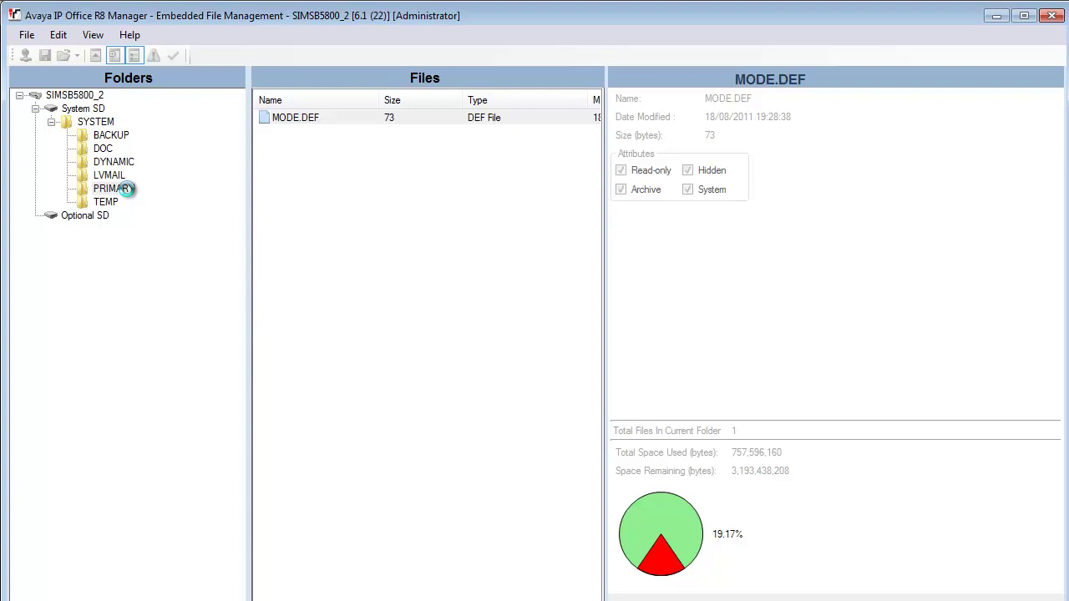
Step: Show config.cfg's details in the System SD PRIMARY folder
click(123, 189)
click(300, 188)
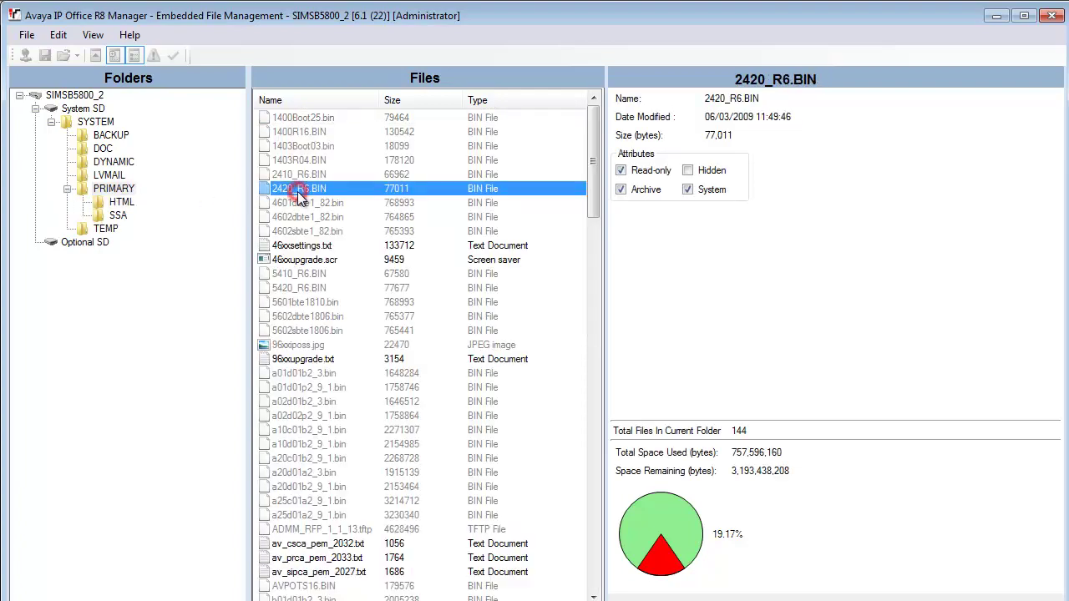
key(c)
click(302, 132)
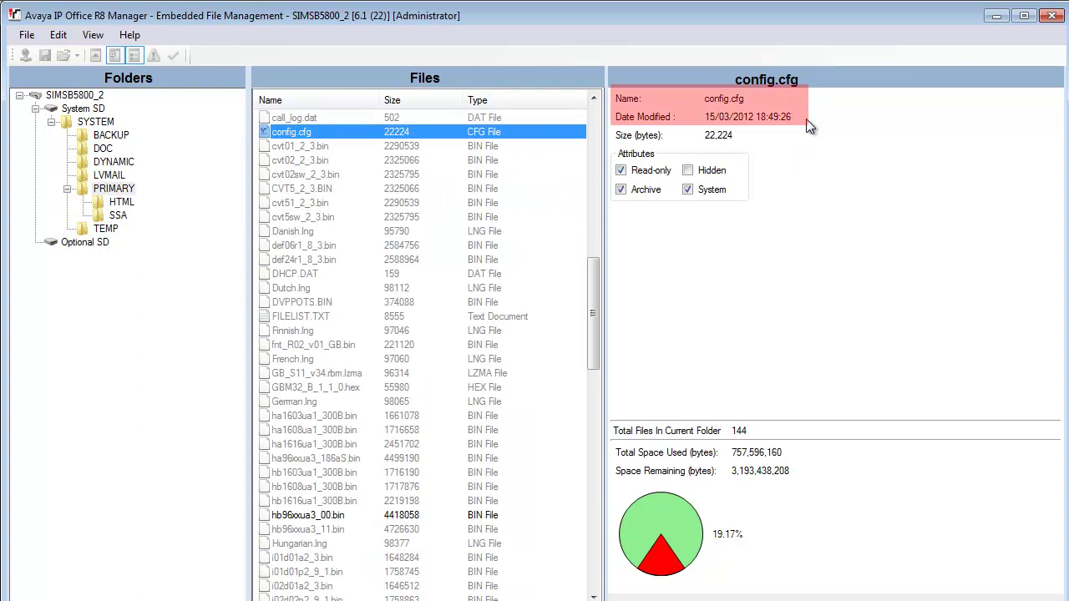
Step: Show the BACKUP folder's copy of config.cfg for comparison
click(121, 136)
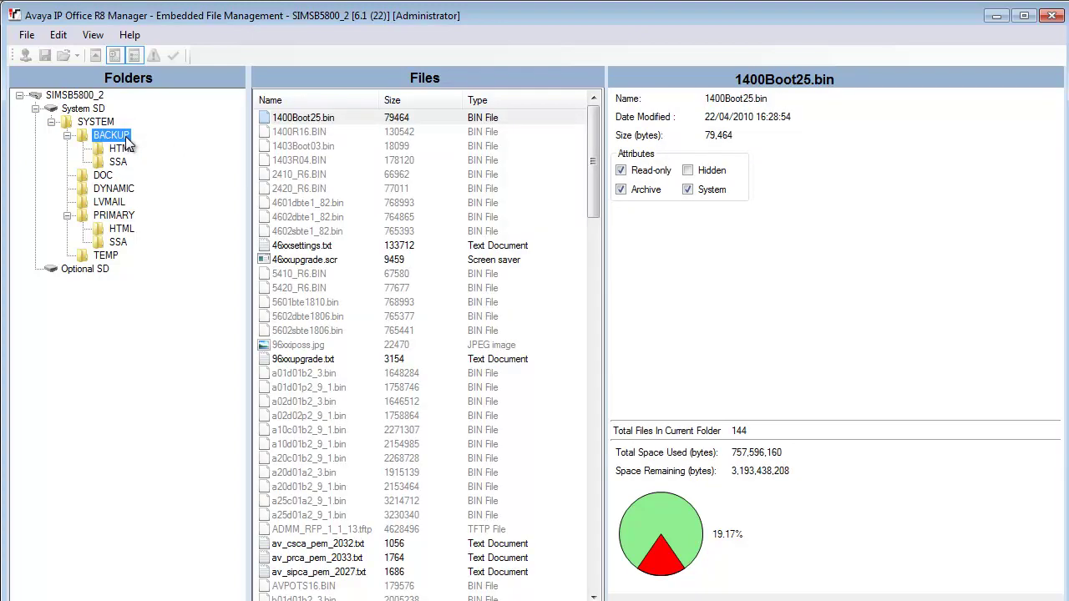
click(332, 174)
key(c)
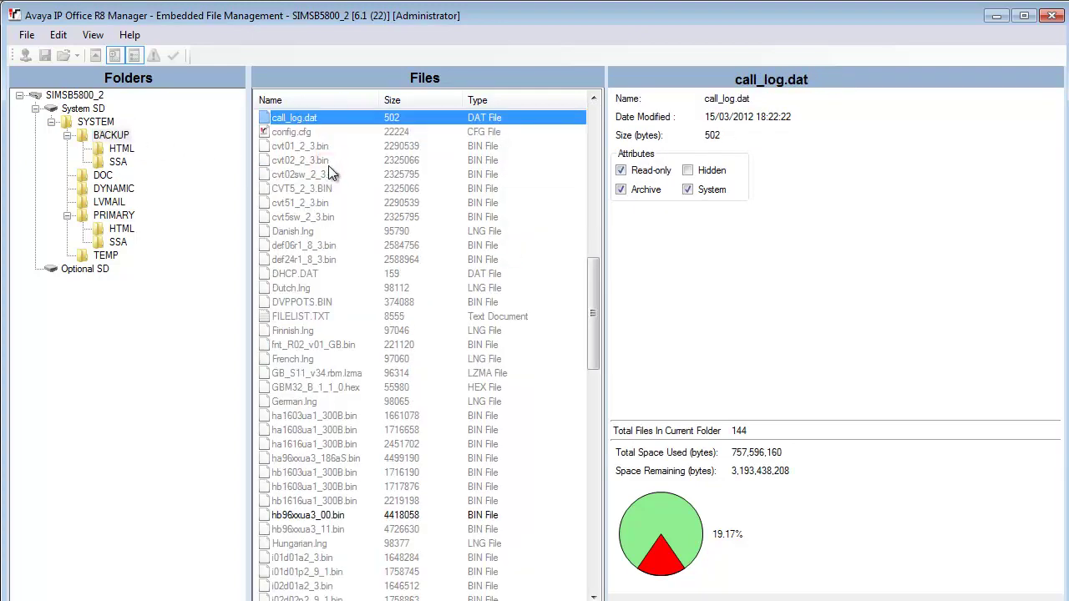
click(324, 134)
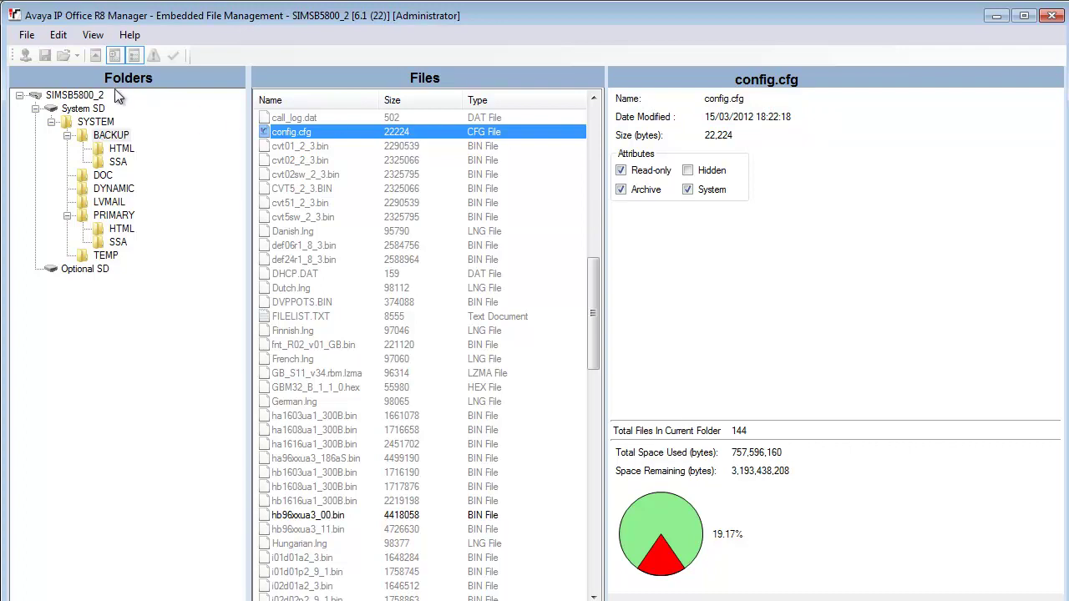
click(27, 37)
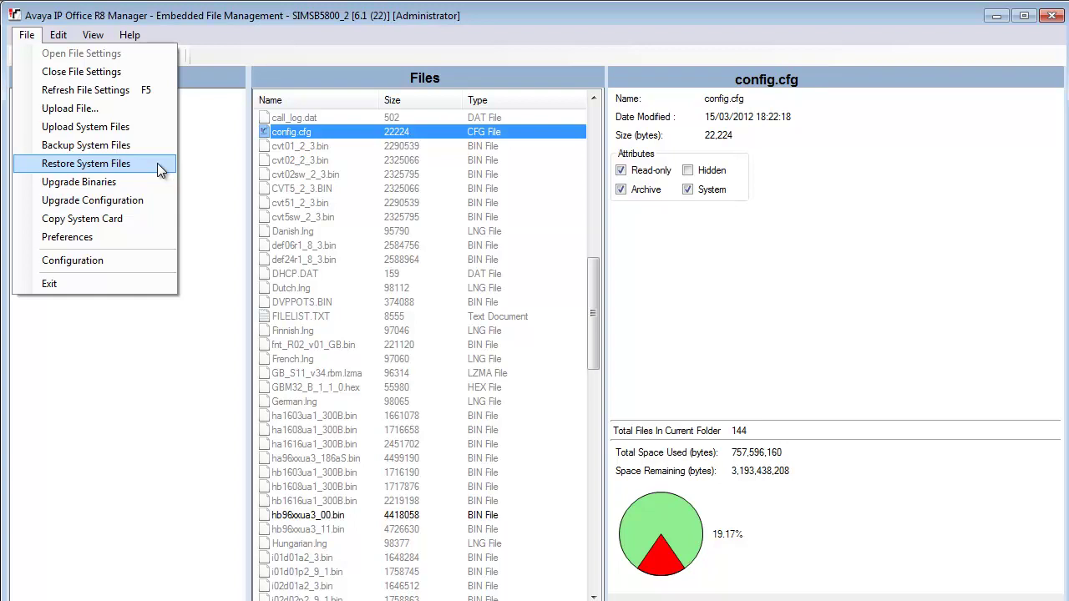
Step: Restore the system files from the backup copies and dismiss the completion message
click(157, 163)
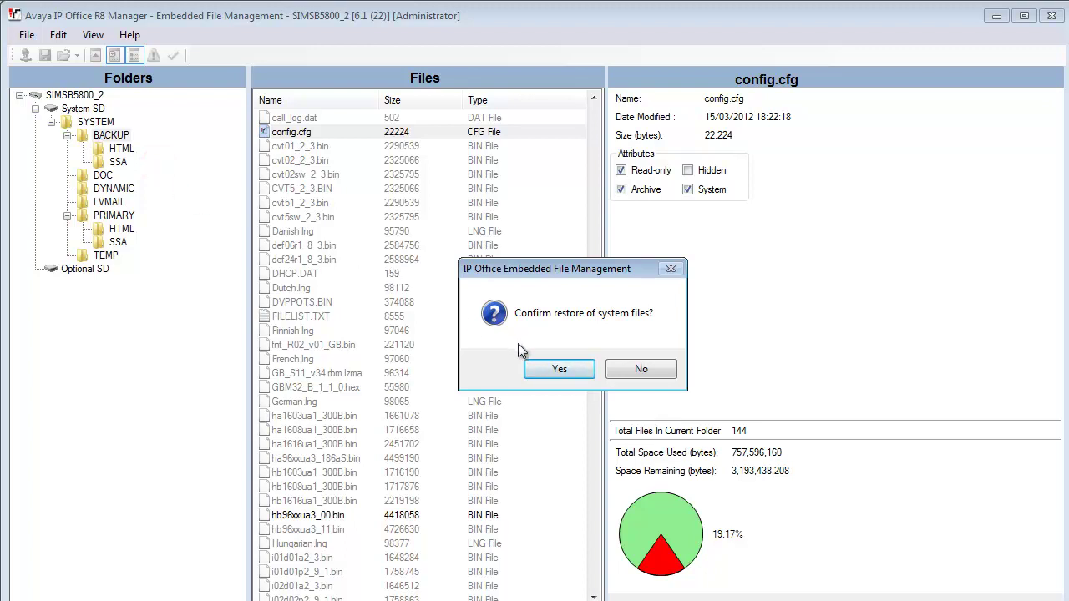
click(541, 367)
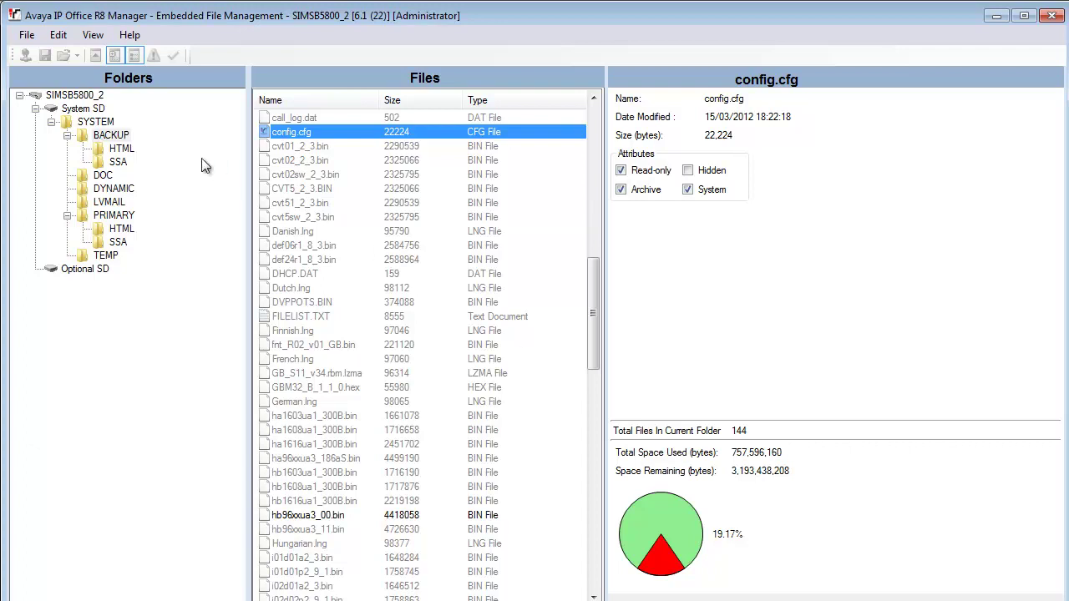
click(167, 133)
right_click(171, 216)
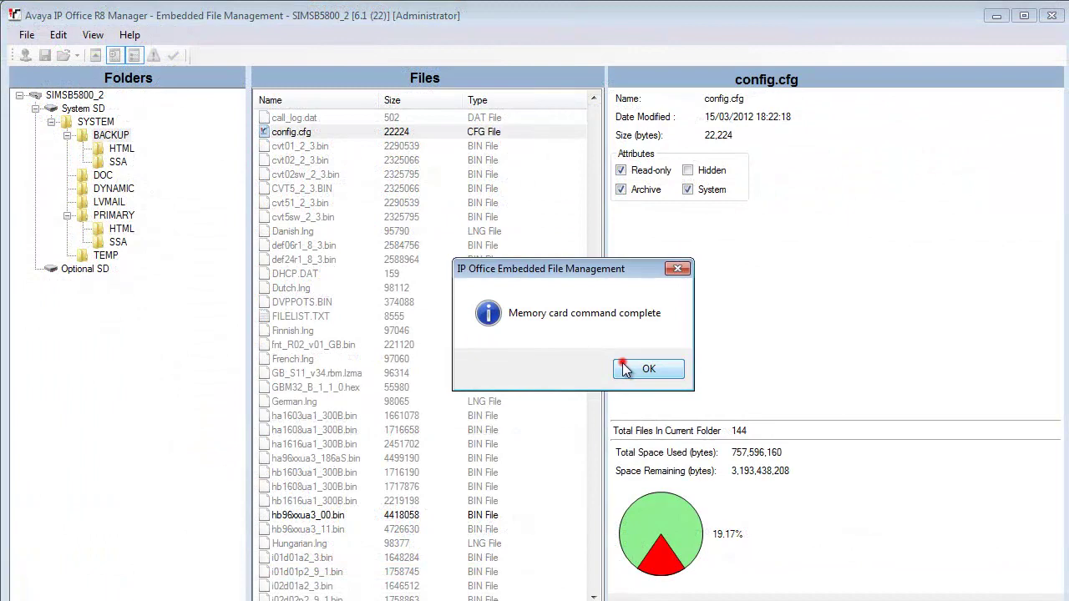
click(626, 367)
Step: Close the file connection and log back into SIMSB5800_2 with the service password
click(26, 35)
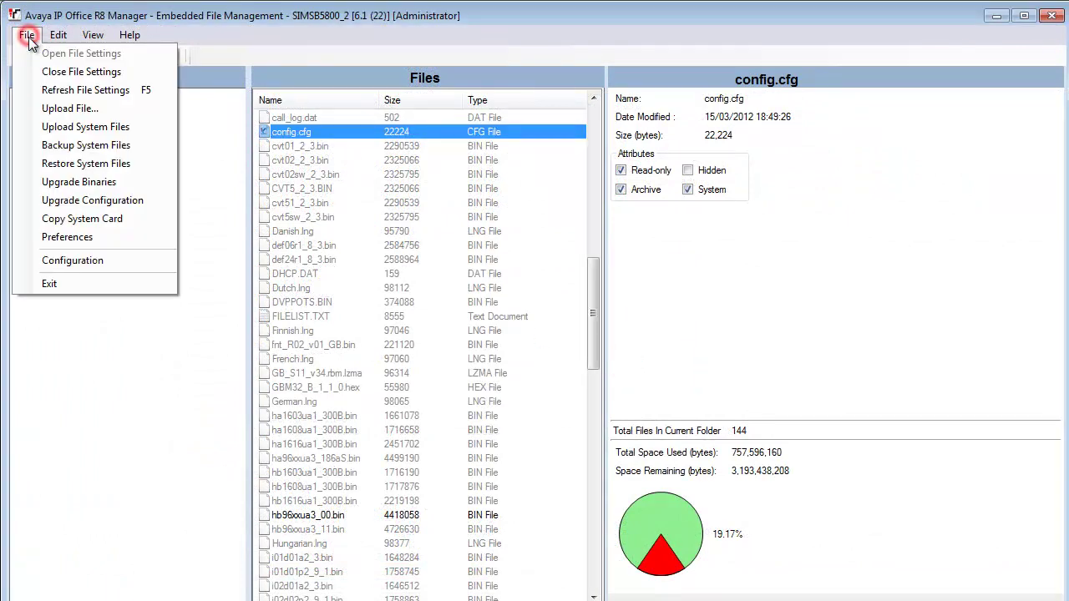
click(47, 72)
click(31, 61)
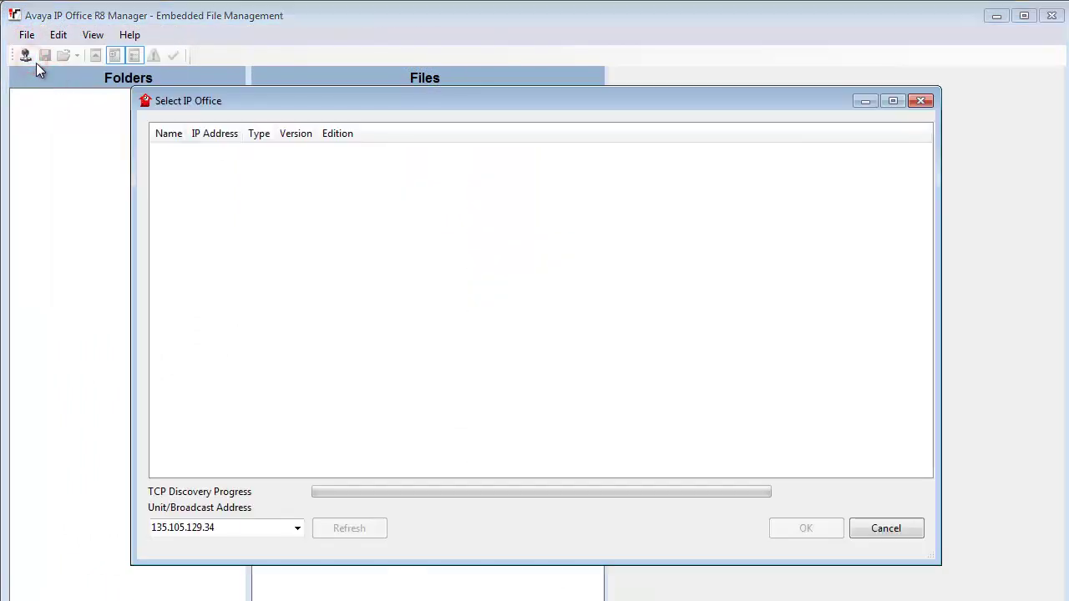
click(162, 169)
key(Return)
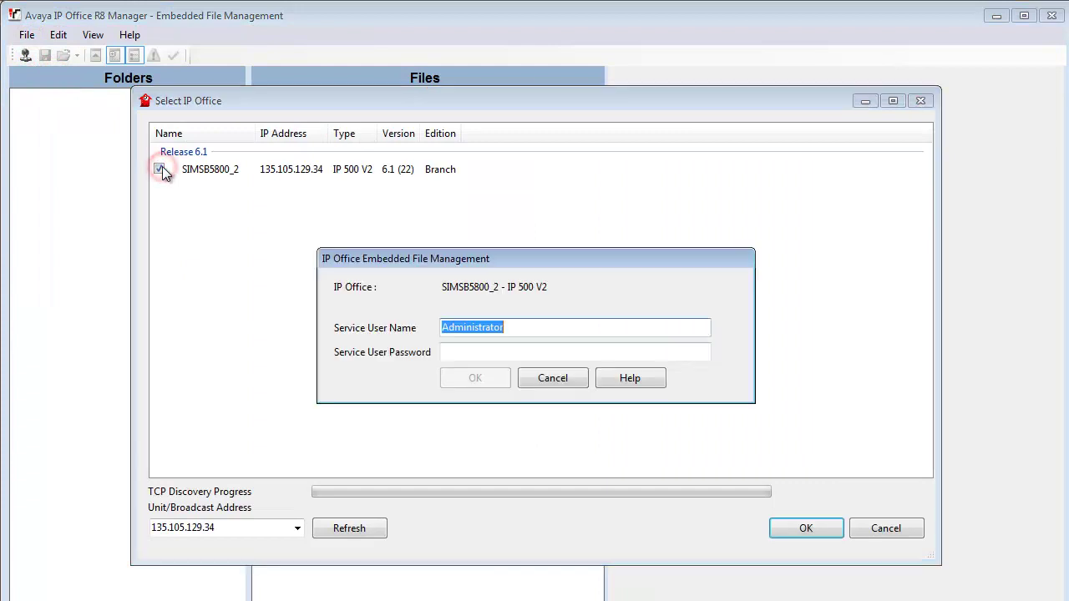
key(Tab)
text(******)
key(Return)
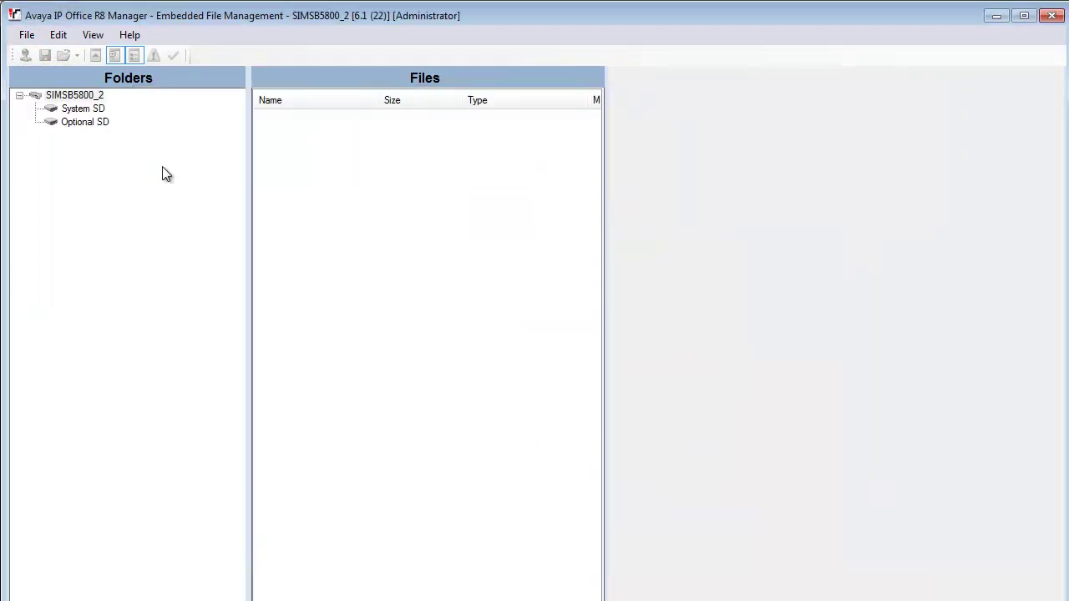
Step: Expand System SD > SYSTEM and list the BACKUP folder's files
click(100, 108)
click(104, 123)
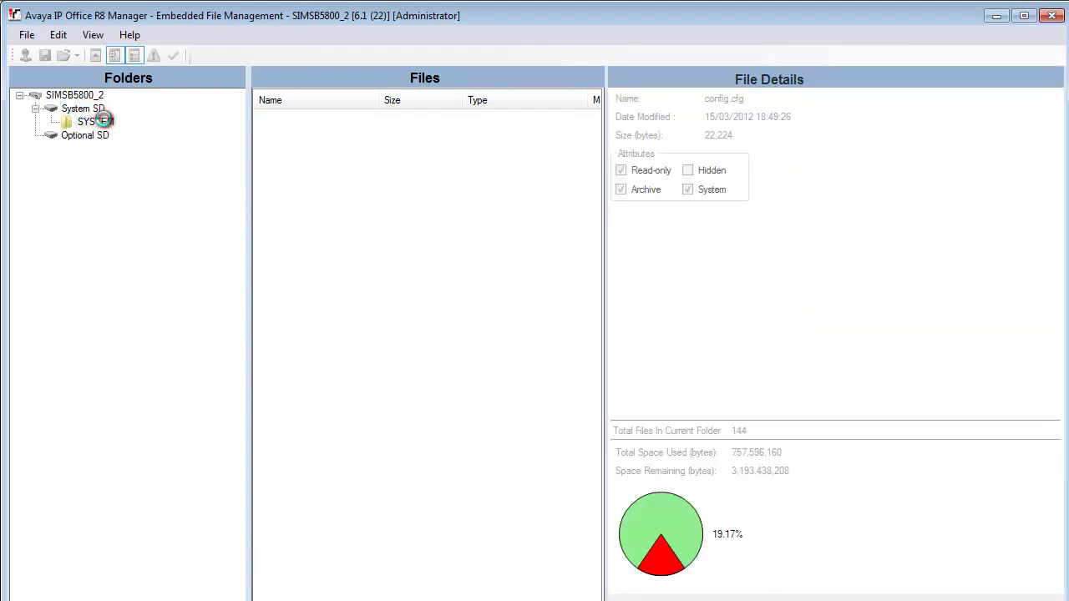
click(125, 136)
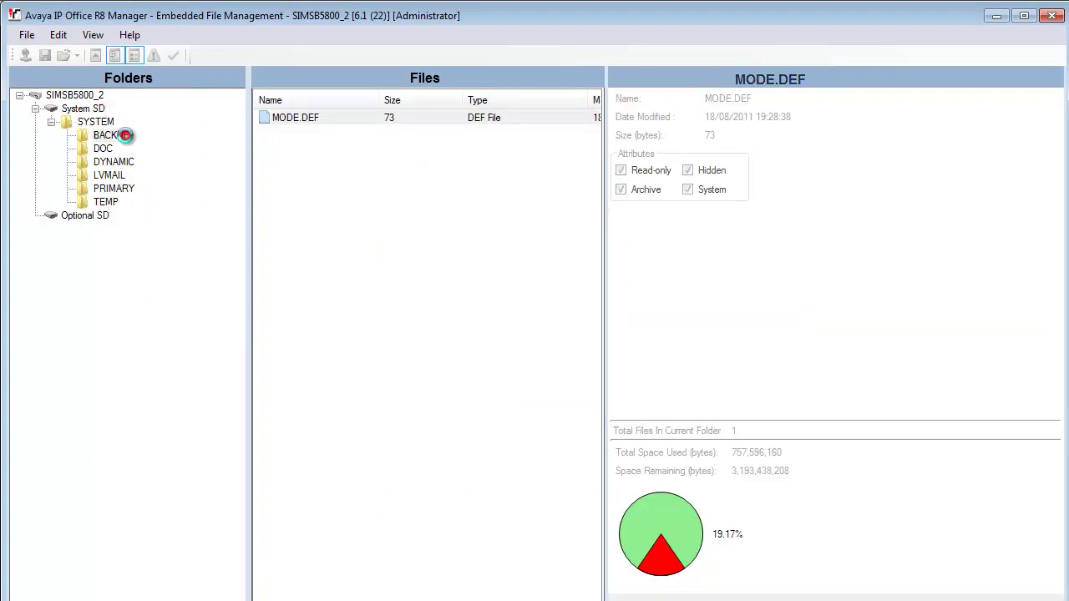
Step: Compare config.cfg details in the System SD BACKUP and PRIMARY folders
click(340, 175)
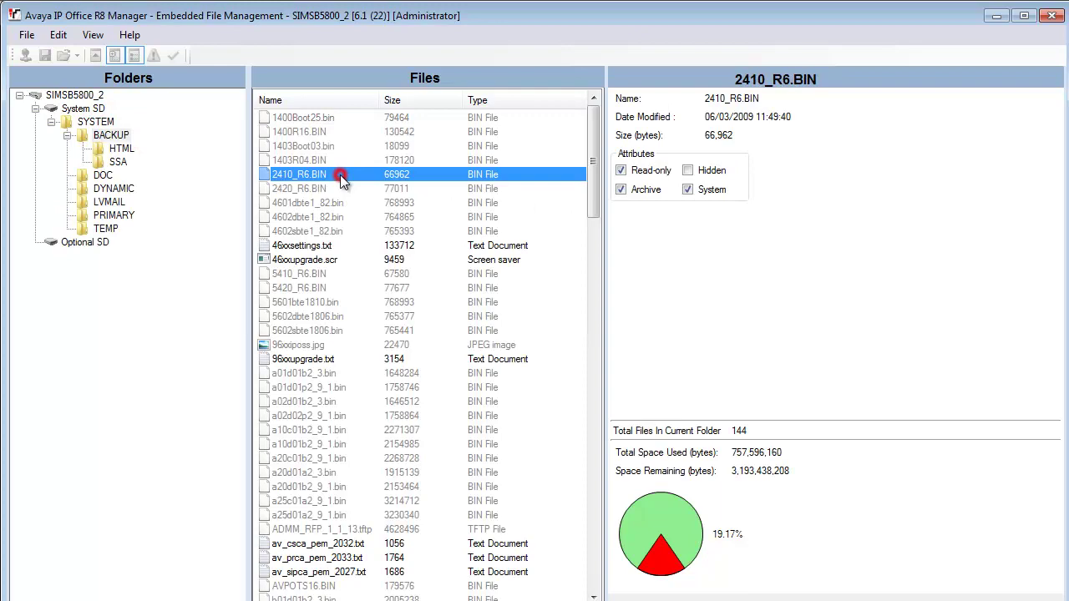
key(c)
click(306, 132)
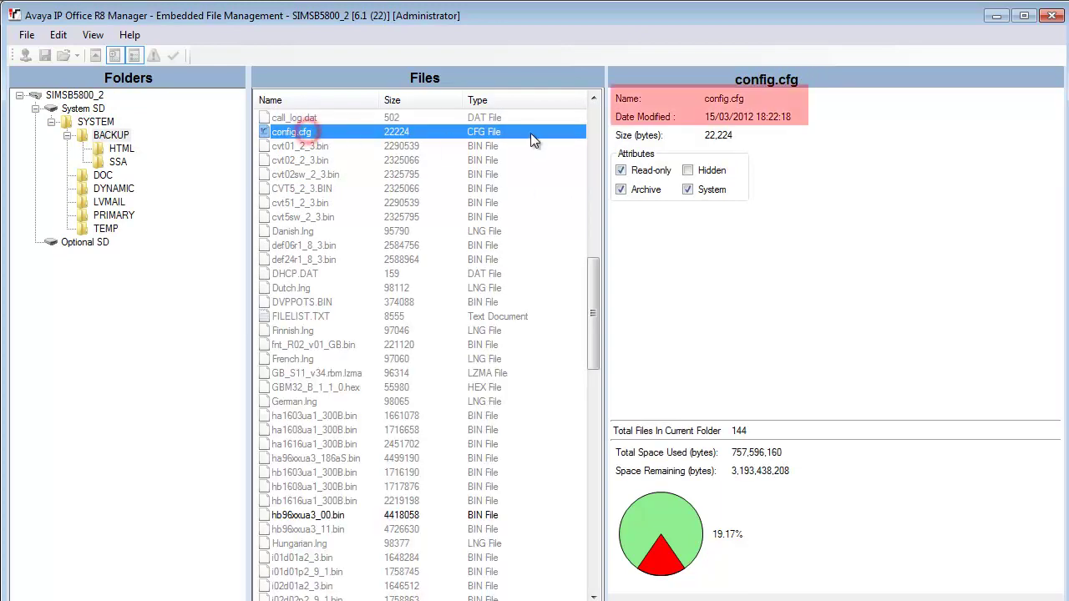
click(129, 216)
click(277, 189)
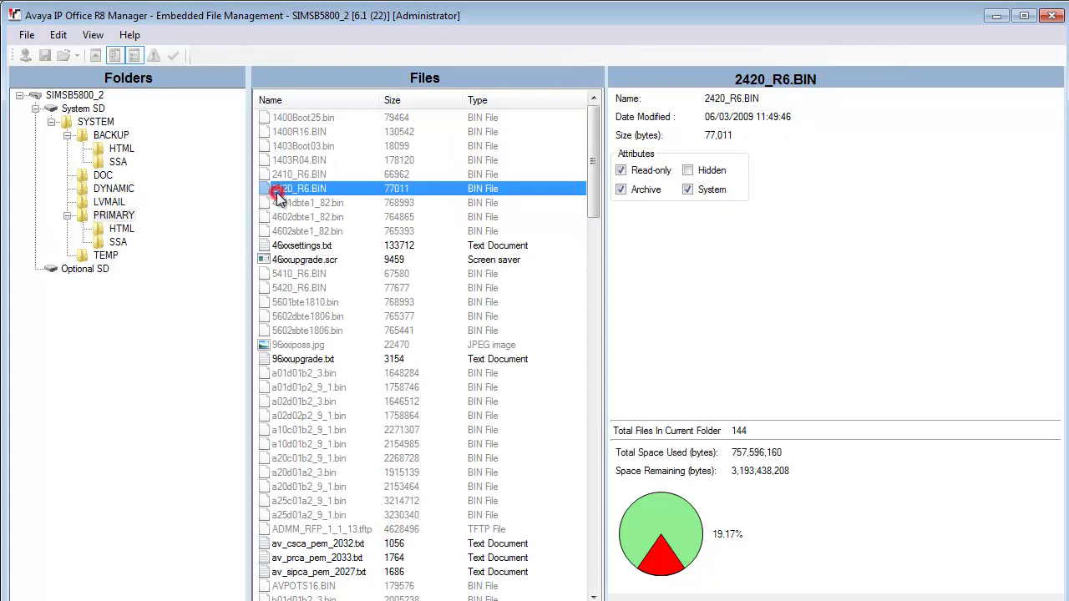
key(c)
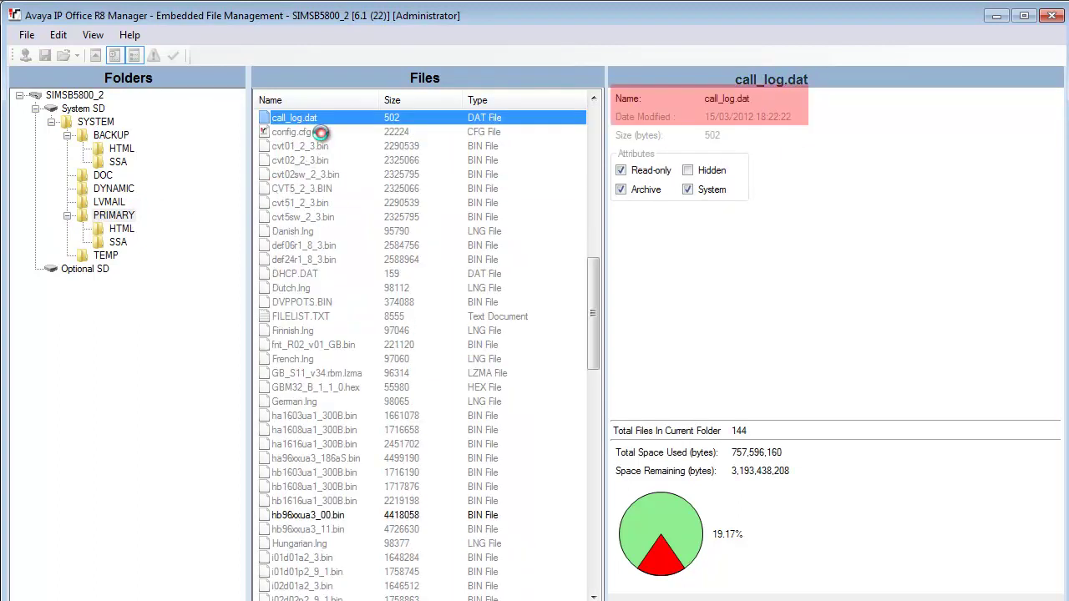
click(310, 132)
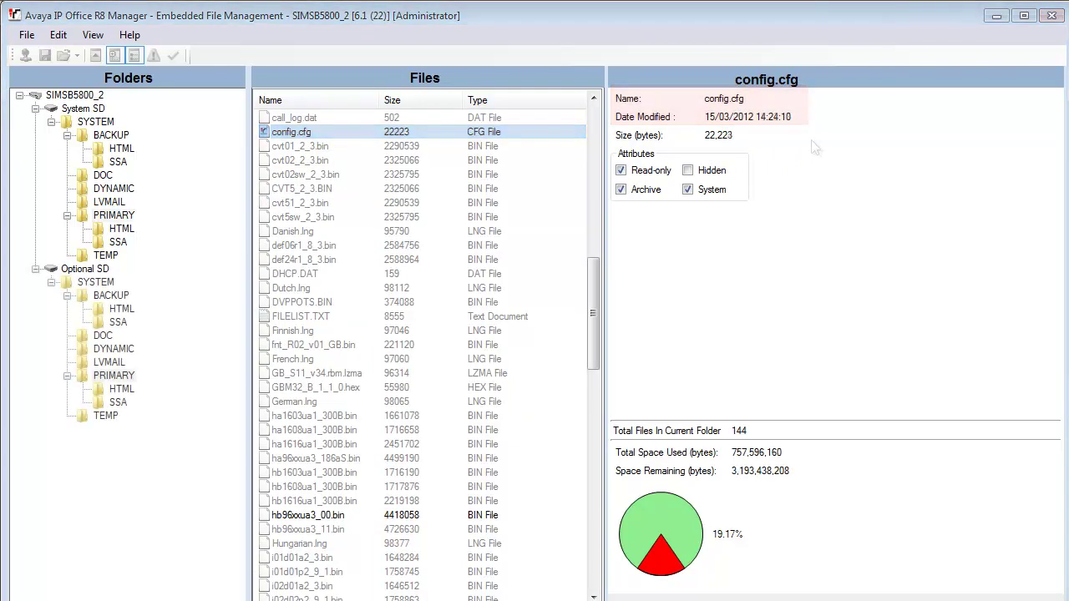
Step: Show the Optional SD PRIMARY config.cfg, modified 15/03/2012 14:24:10, 22,223 bytes
click(130, 215)
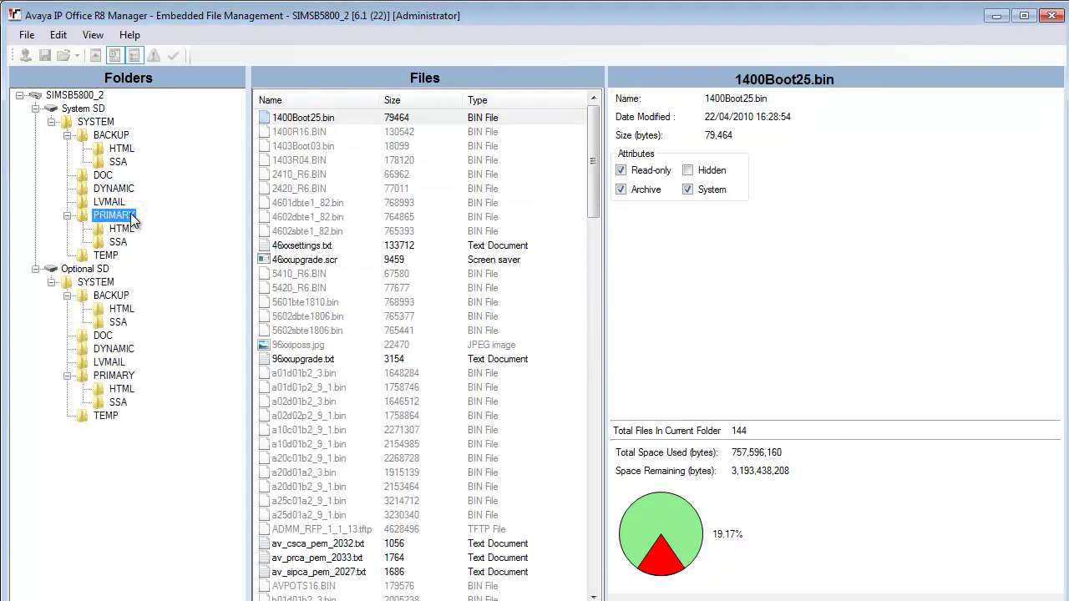
click(307, 162)
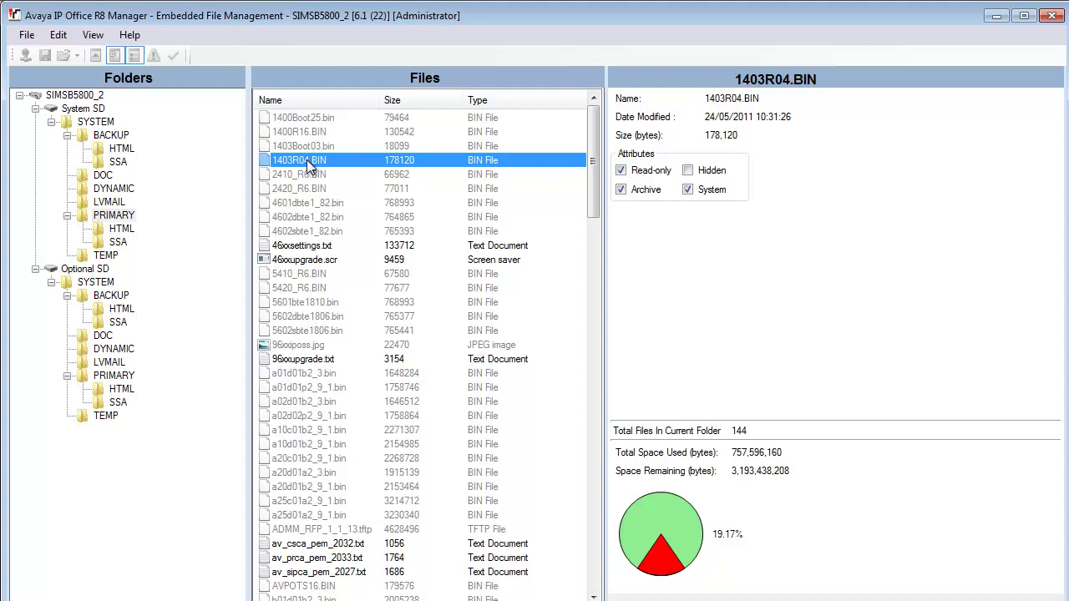
key(c)
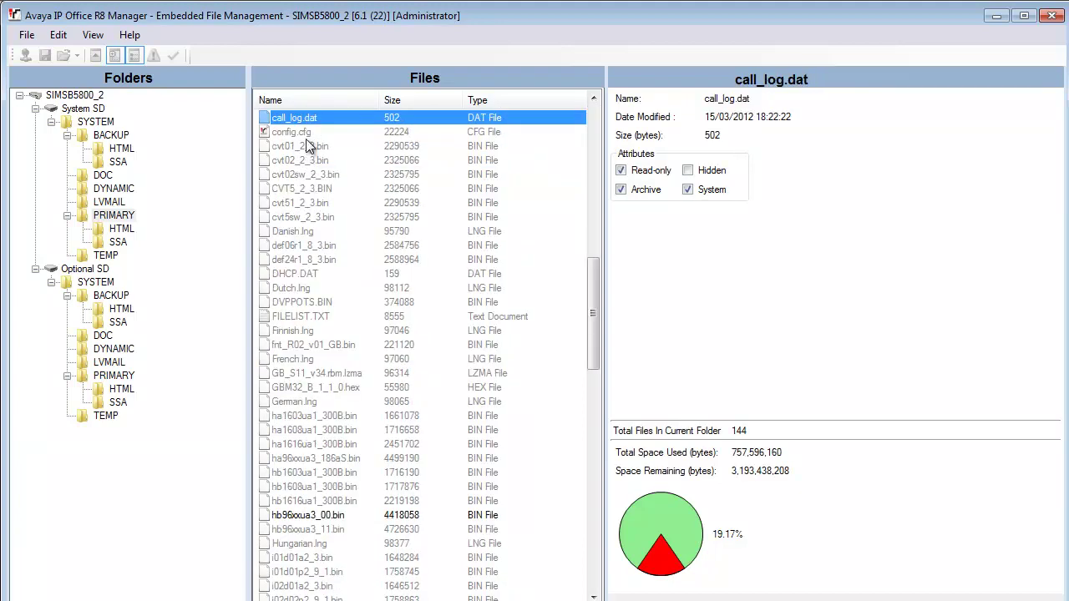
click(306, 133)
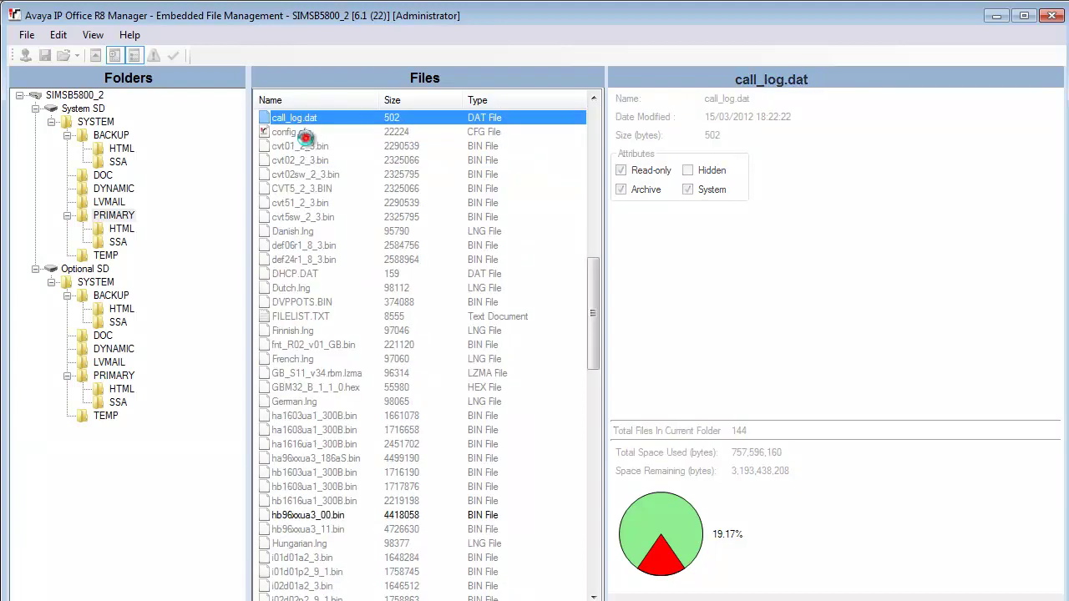
click(808, 130)
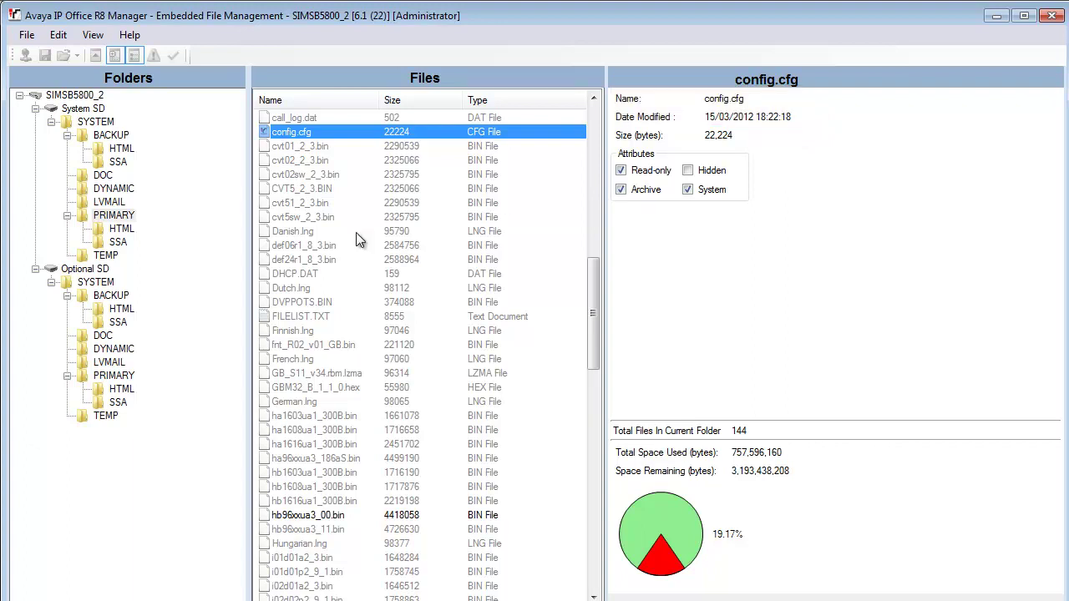
click(131, 378)
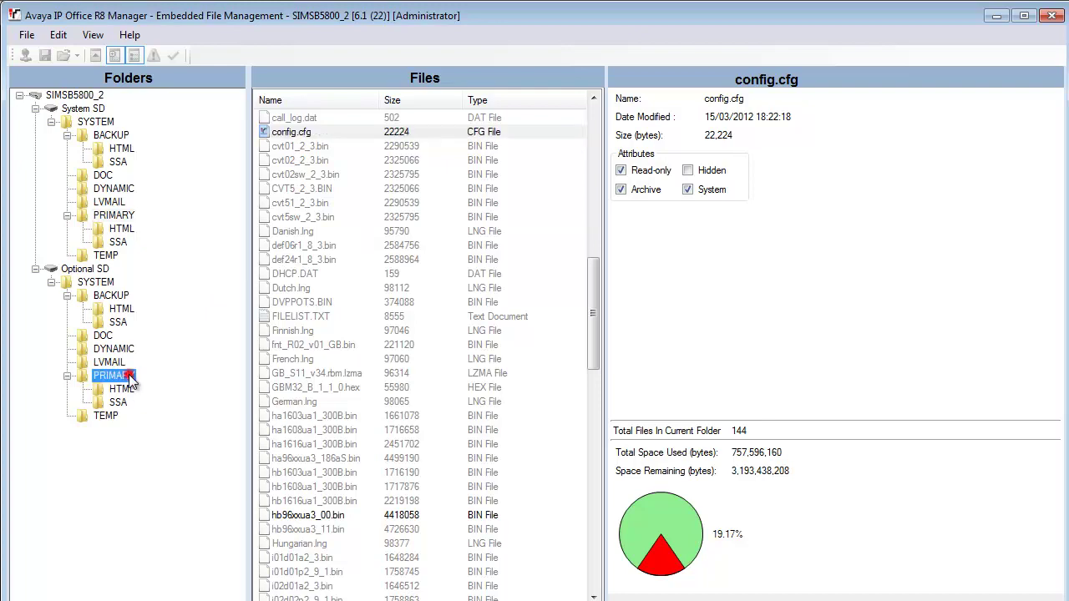
click(304, 247)
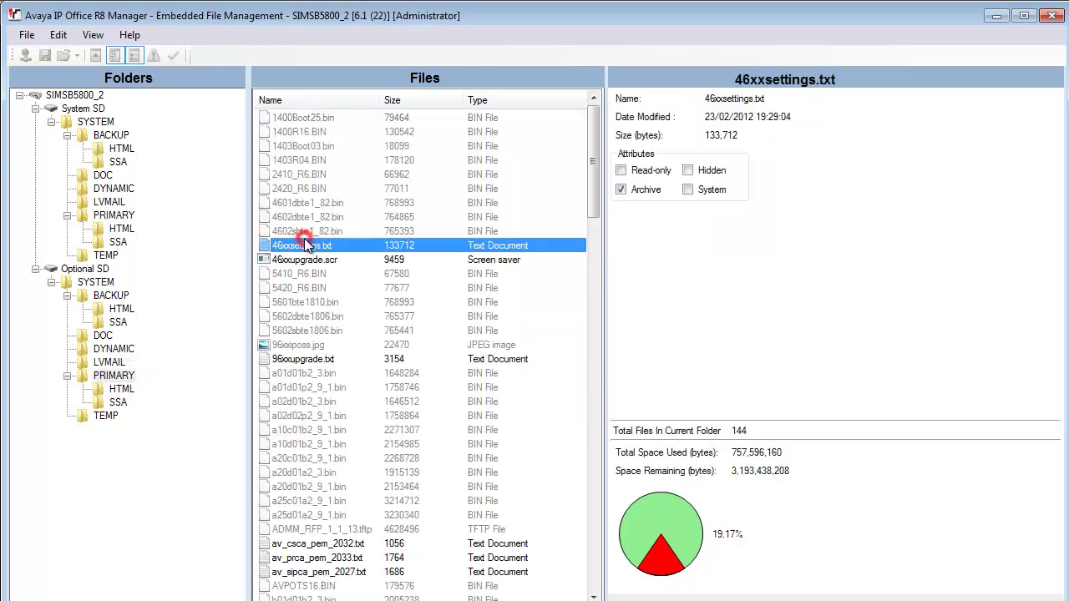
key(c)
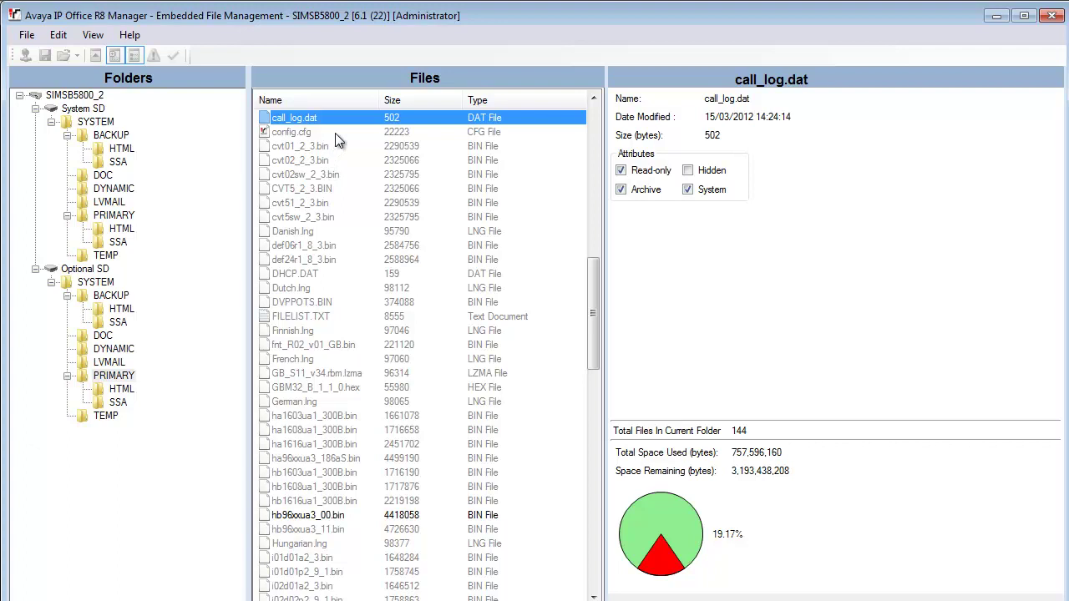
click(334, 132)
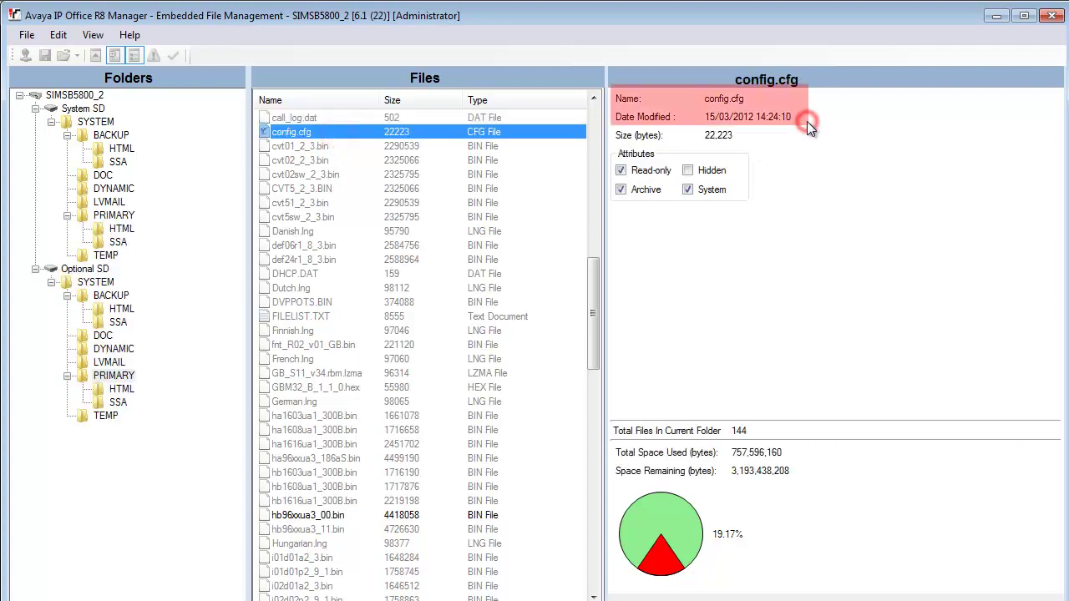
Step: Run Upgrade Configuration from the Optional SD copy and confirm it, triggering a system reboot
click(27, 35)
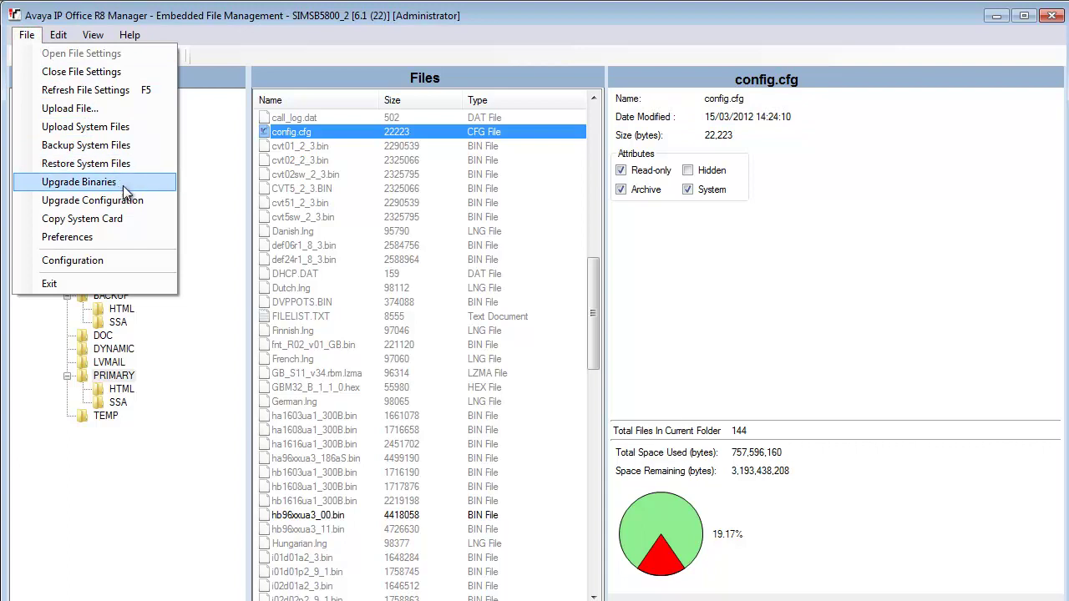
click(149, 200)
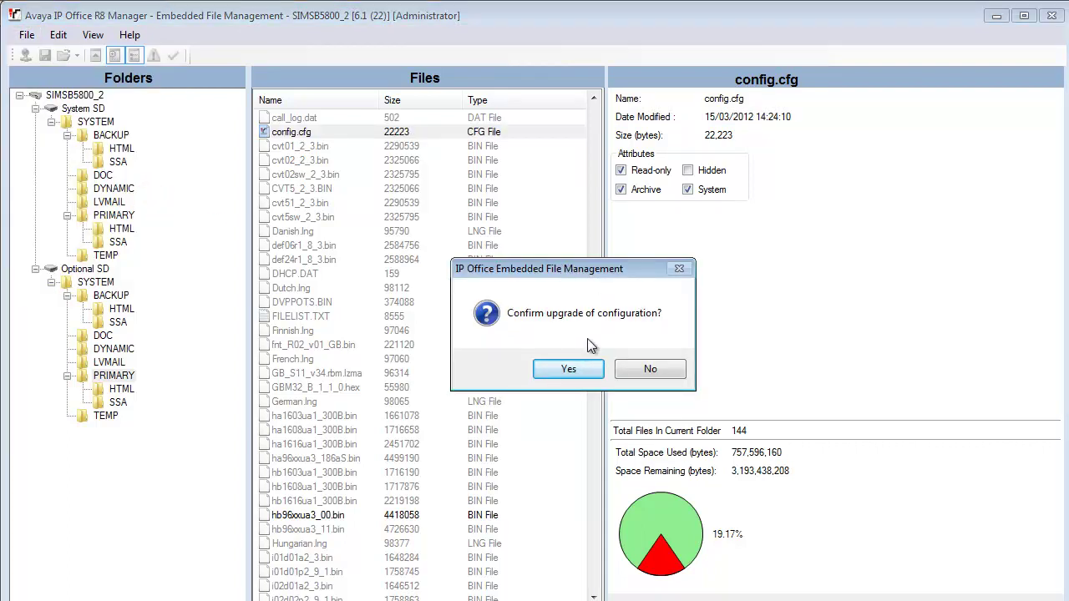
click(586, 370)
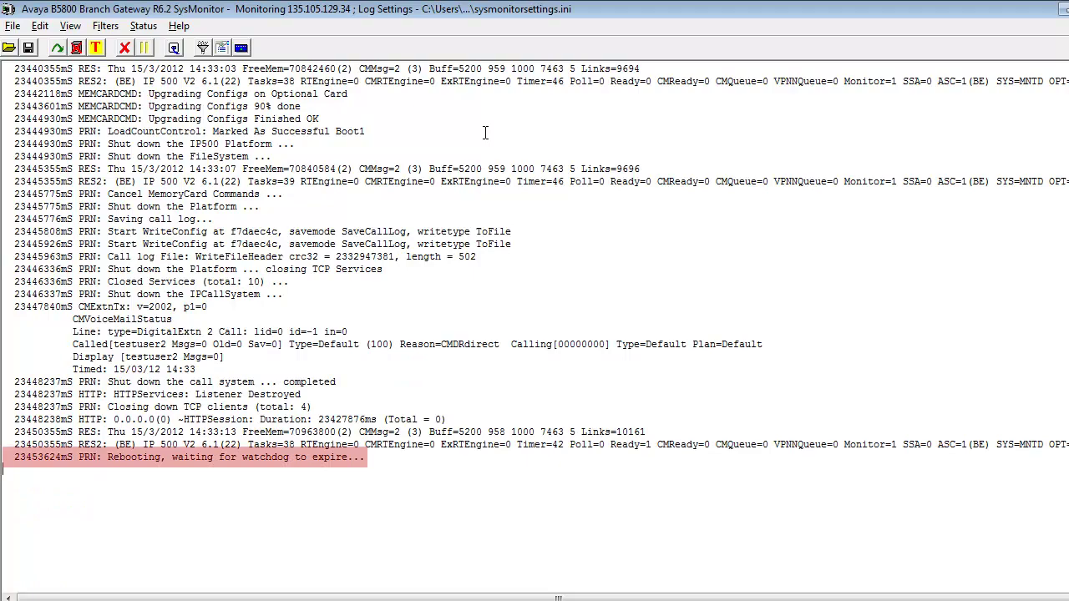
Step: Return to Manager's Embedded File Management and show its file commands
click(25, 35)
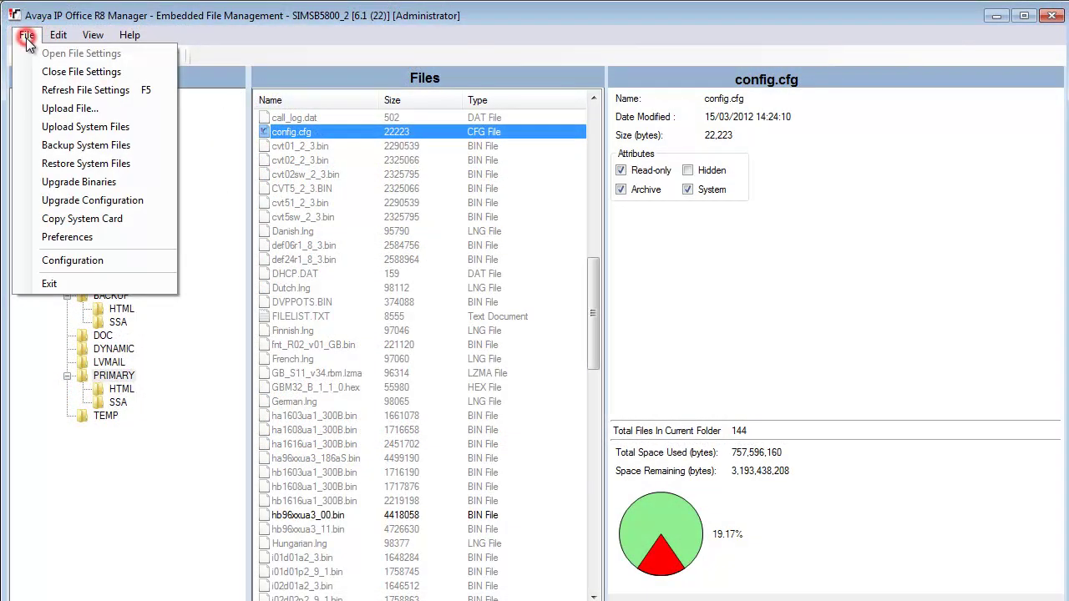
Step: Close the file settings, log back into SIMSB5800_2 as Administrator, and expand the System SD card
click(39, 72)
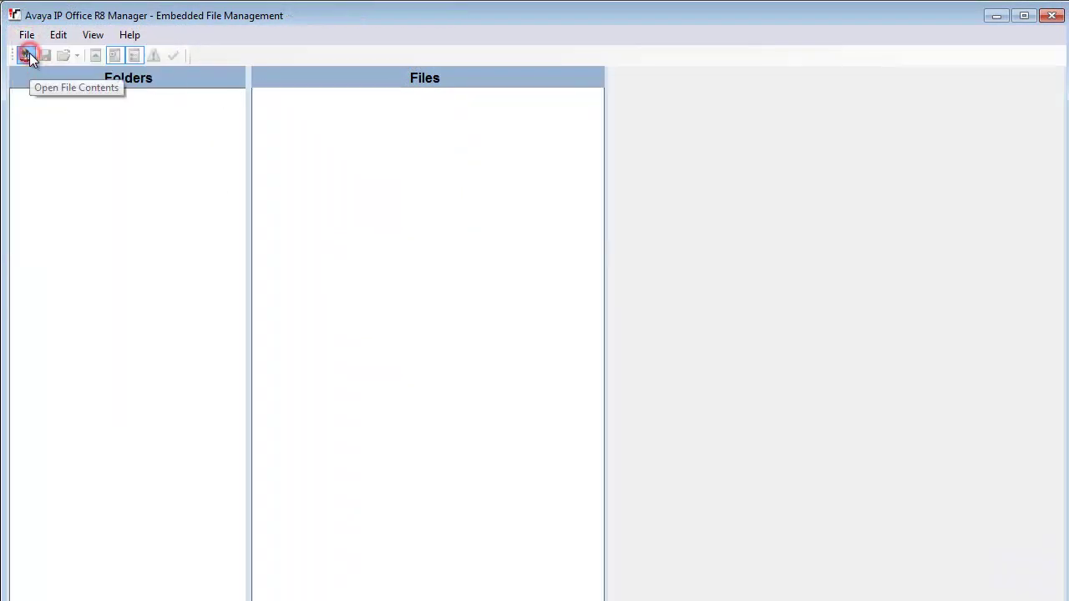
click(26, 54)
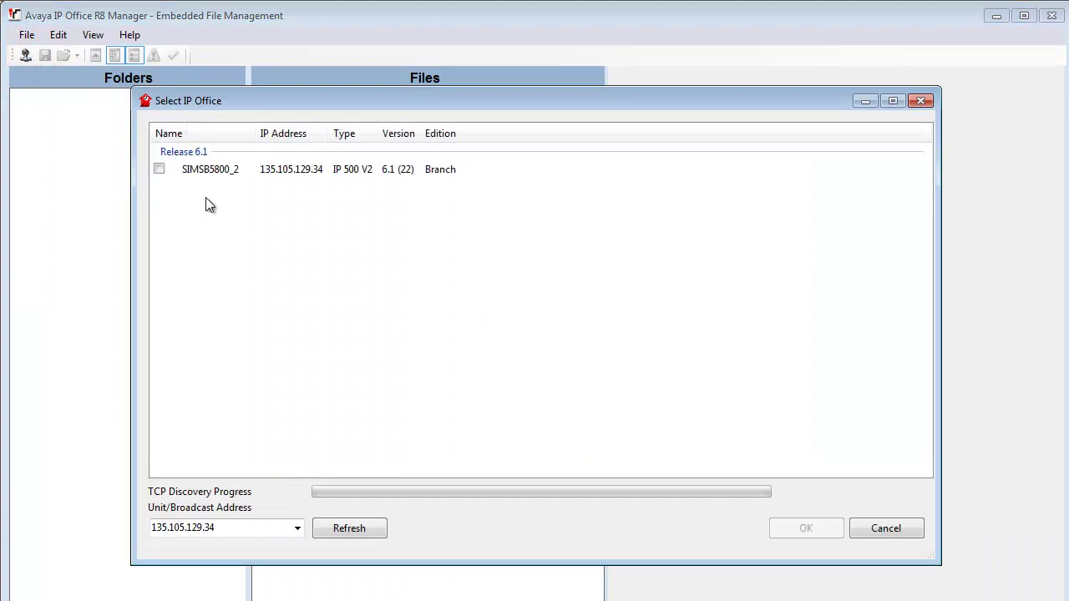
click(159, 168)
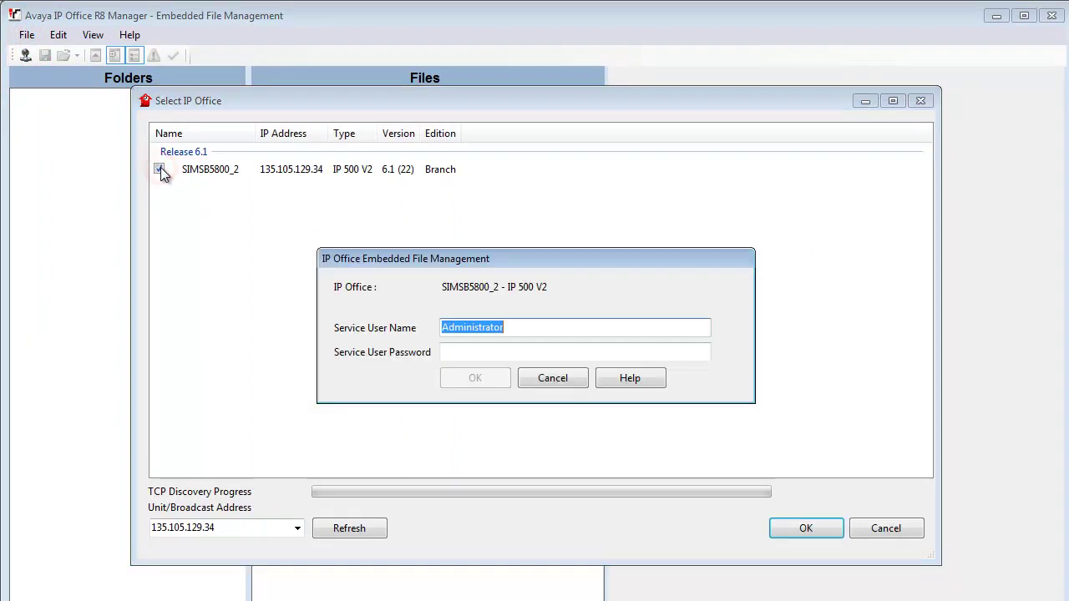
key(Tab)
text(•••••••)
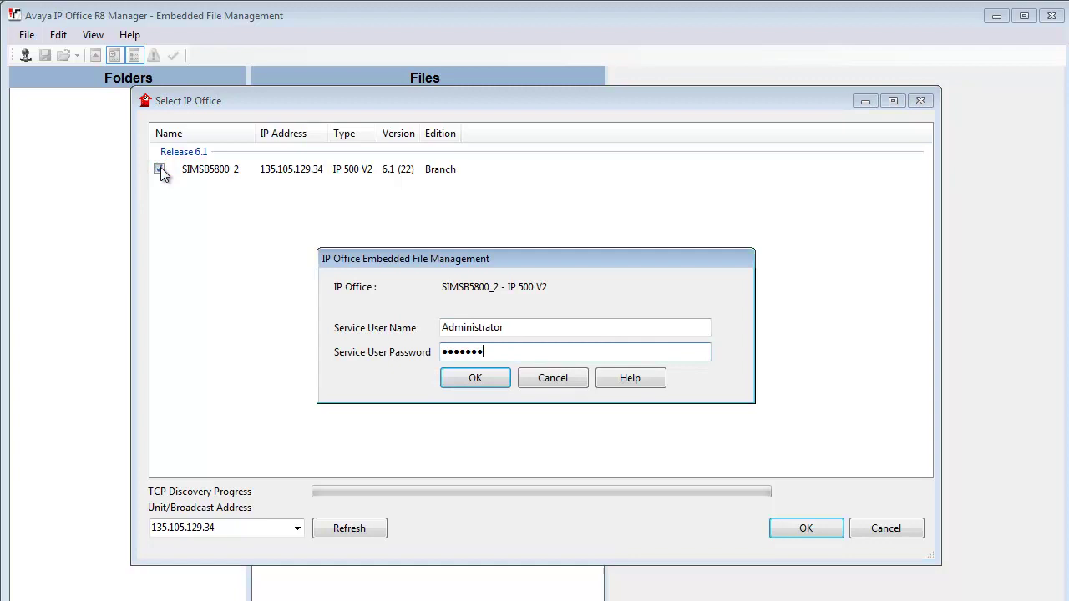
key(Return)
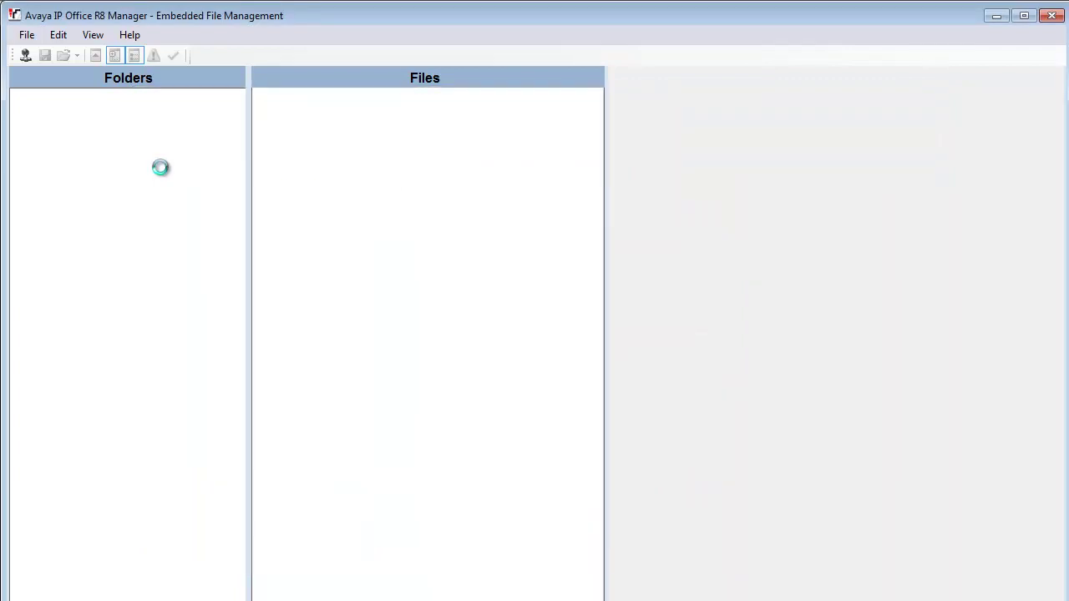
click(92, 109)
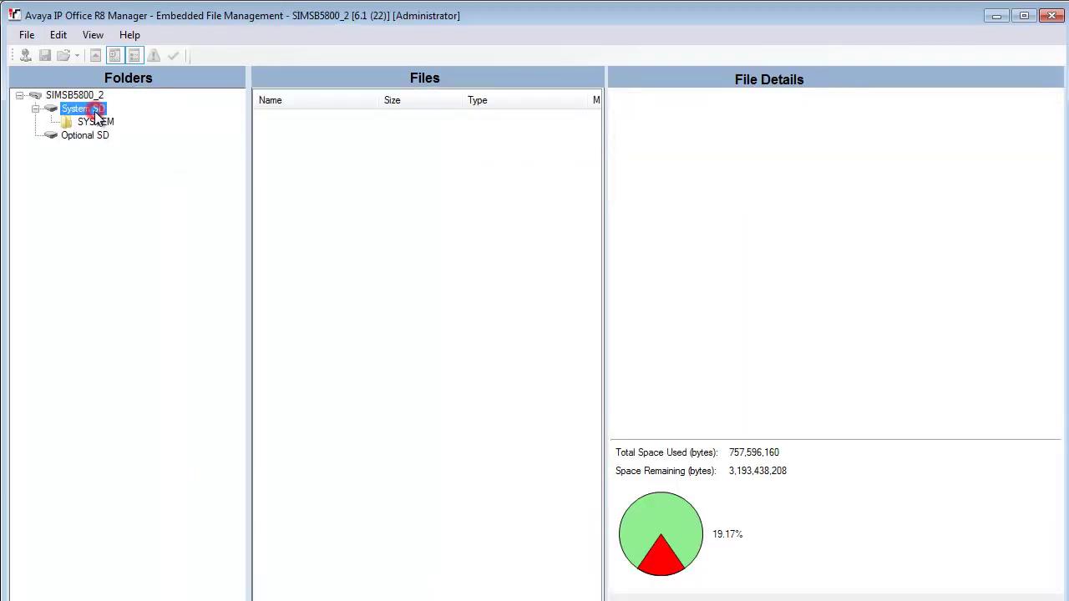
Step: Expand the Optional SD and System SD SYSTEM folders and inspect PRIMARY's config.cfg and CVT5_2_3.BIN
click(97, 136)
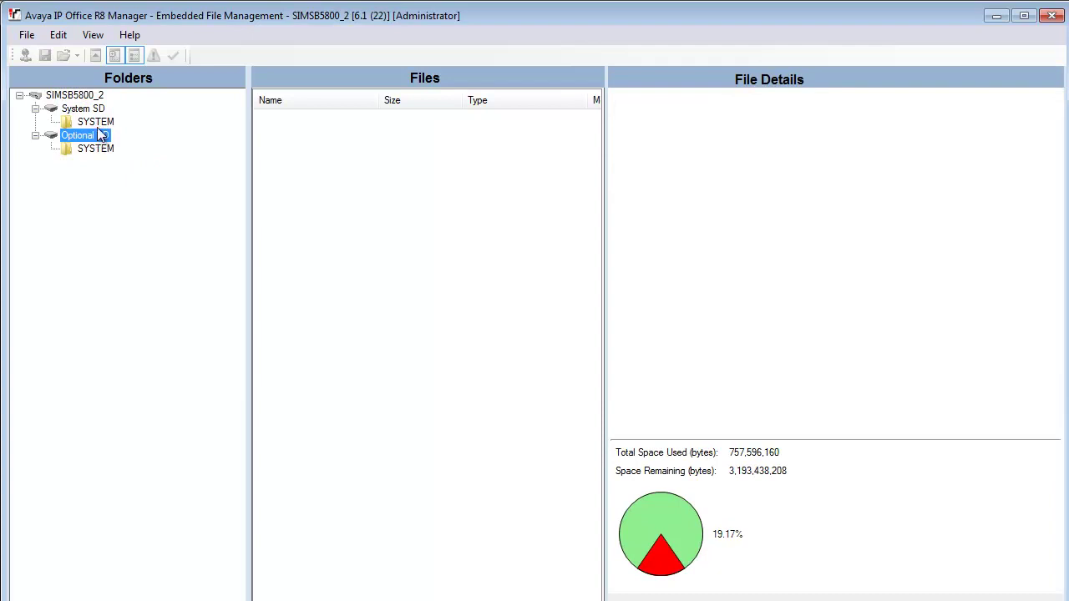
click(101, 122)
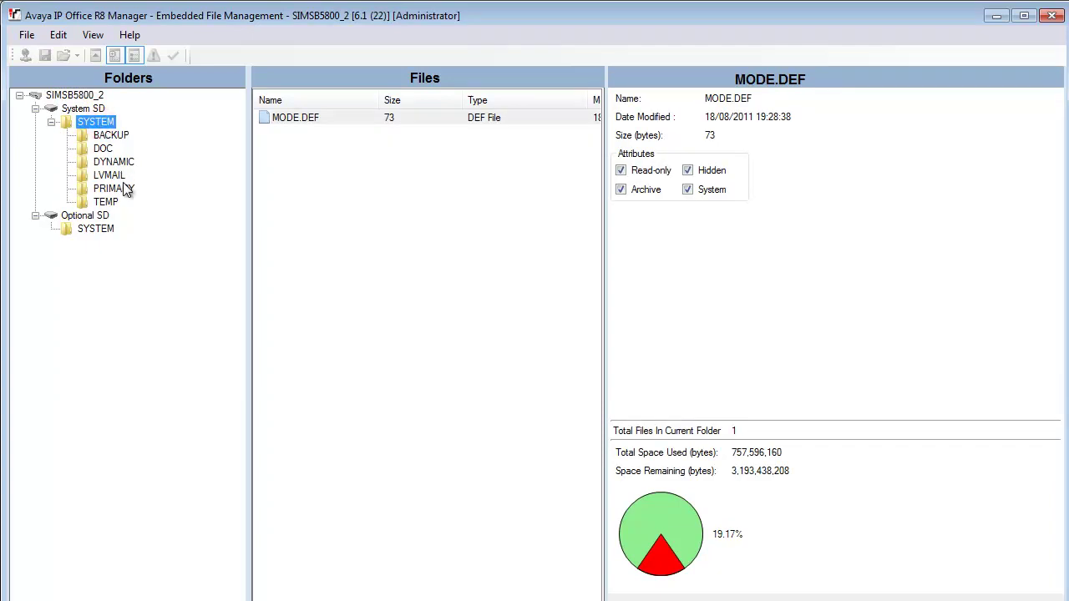
click(117, 188)
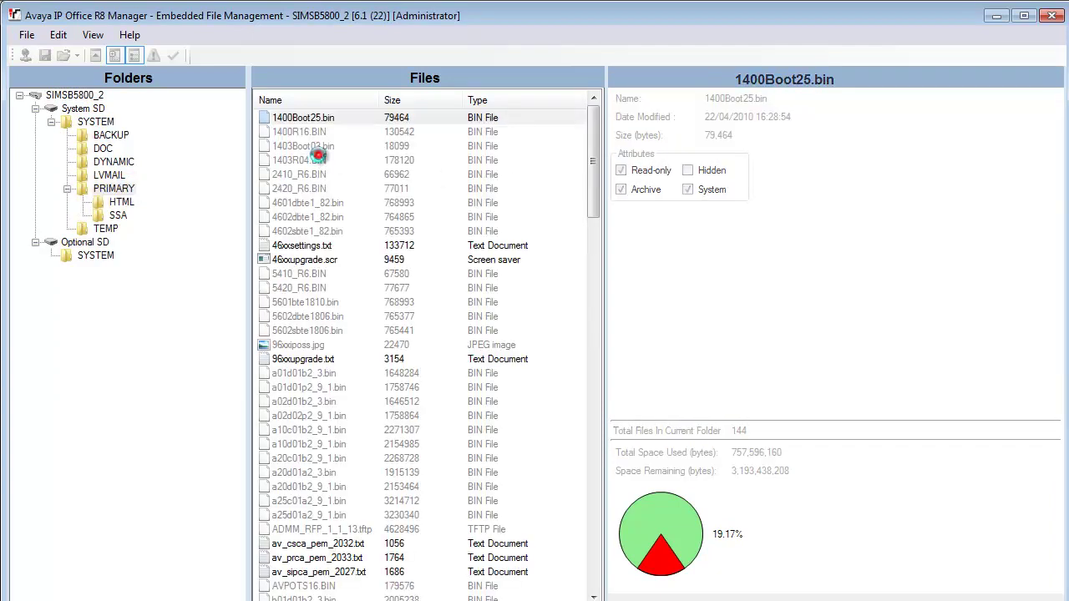
click(318, 155)
key(c)
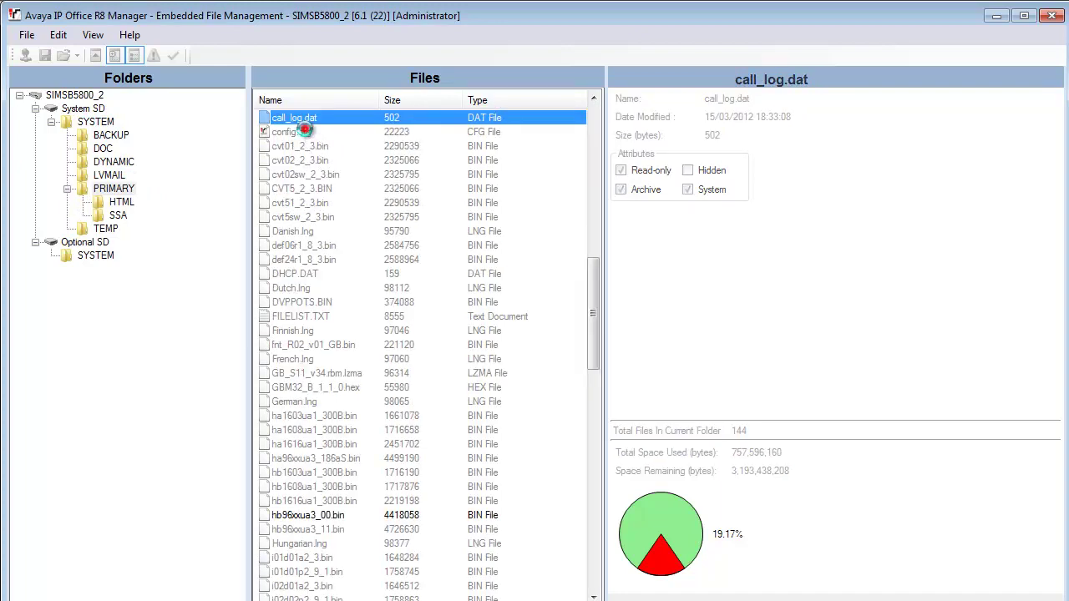
click(354, 132)
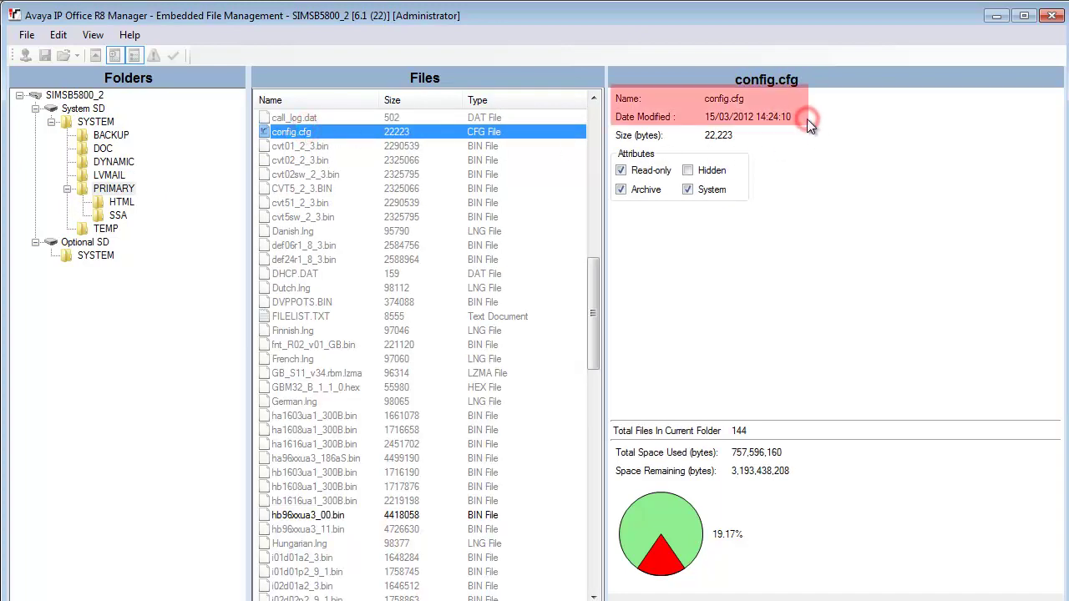
click(329, 188)
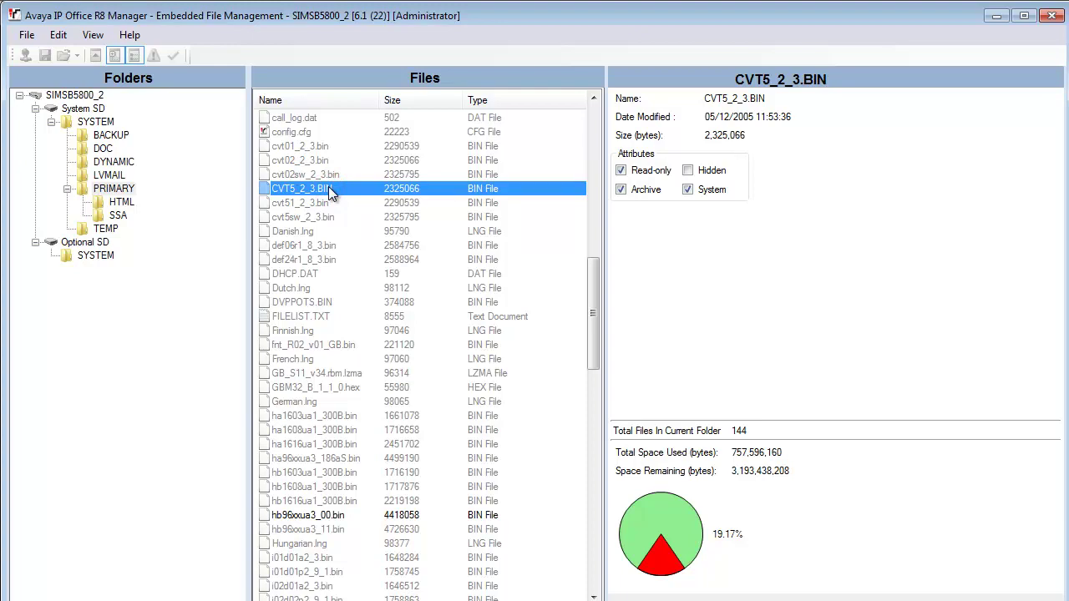
Step: Jump through the PRIMARY file list by name, then expand the Optional SD SYSTEM folder
key(l)
key(d)
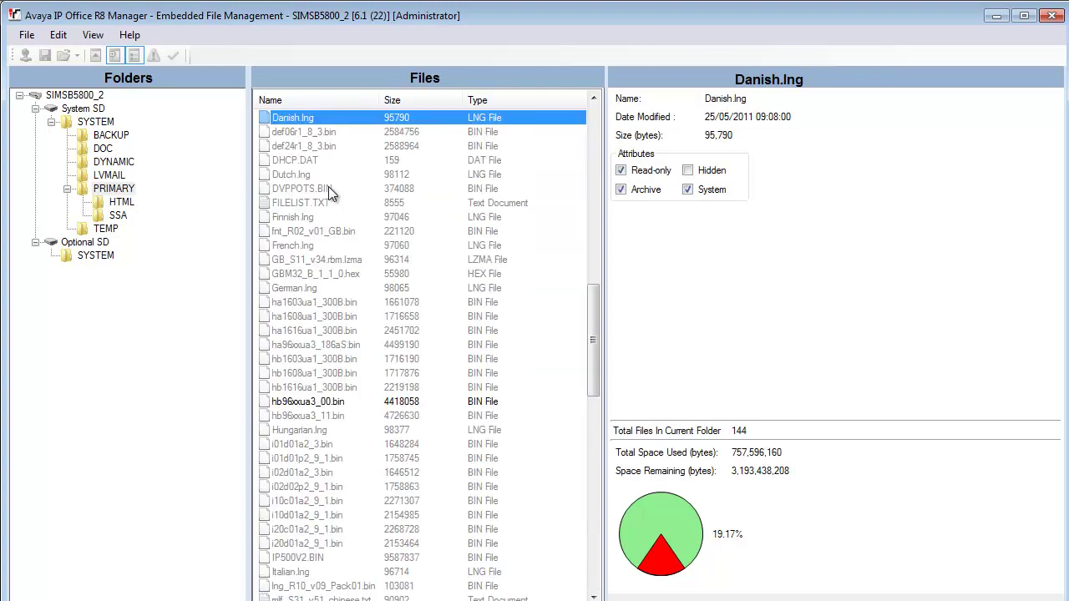
key(p)
key(d)
scroll(599, 300, up, 15)
click(296, 159)
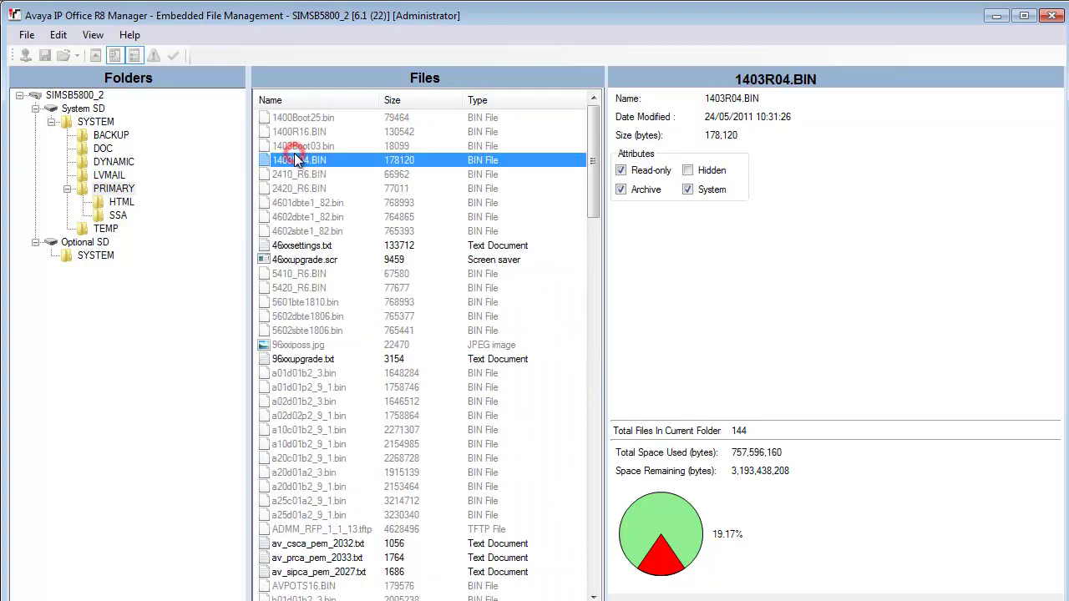
key(p)
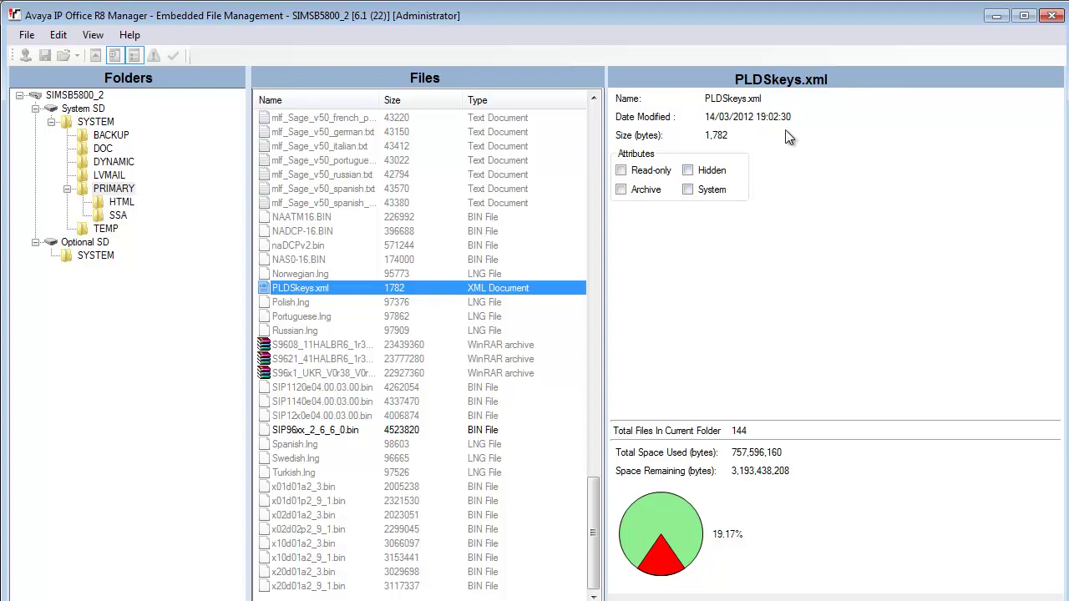
double_click(115, 256)
Step: Step through the PRIMARY files from 1400Boot25.bin, then select the Optional SD card
click(102, 190)
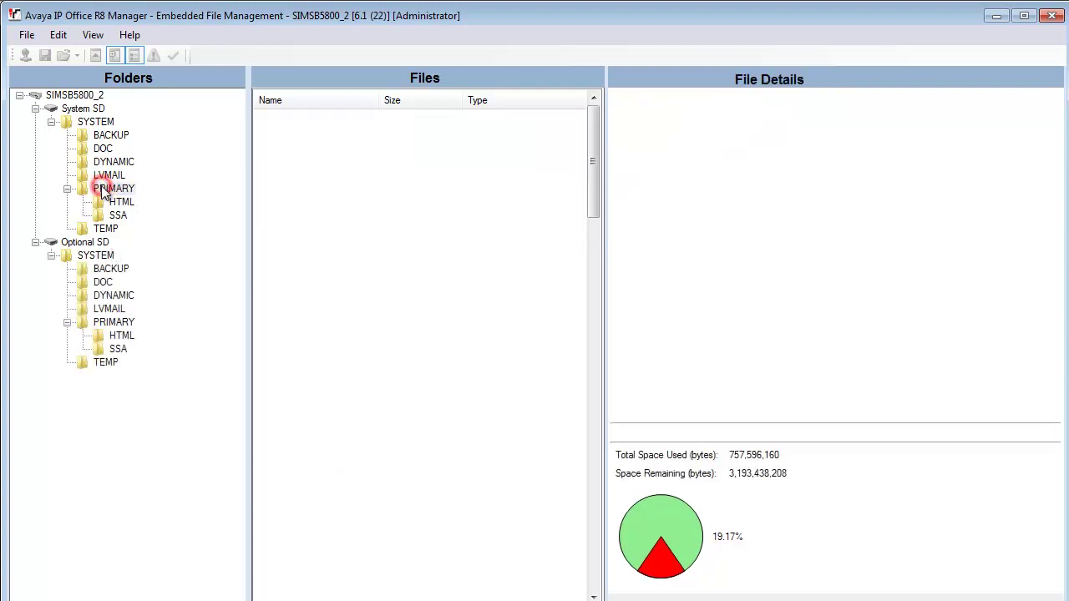
click(352, 120)
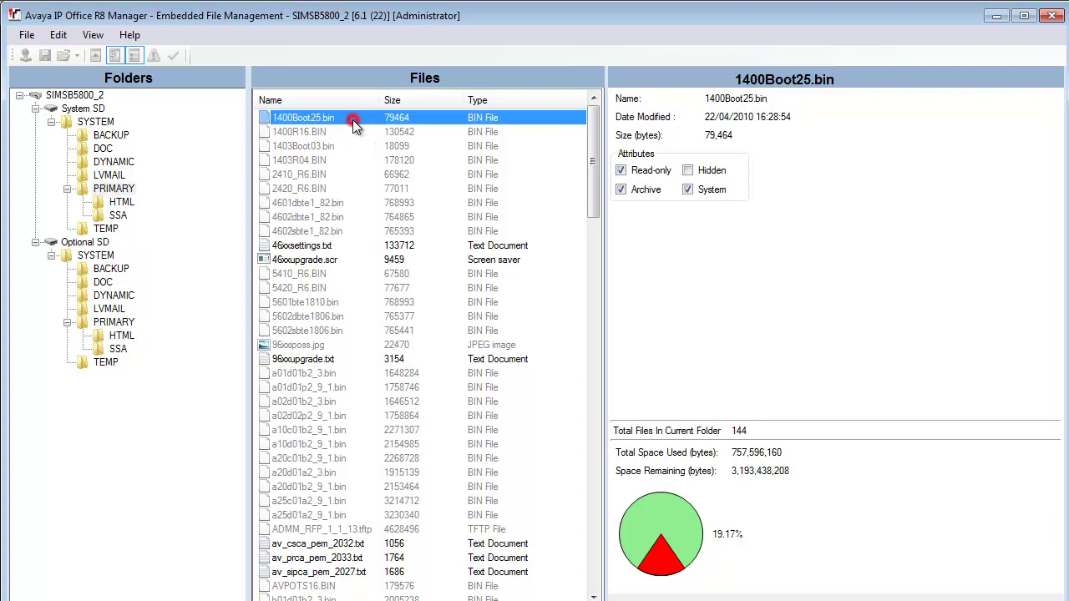
key(Down)
key(Down)
key(Down)
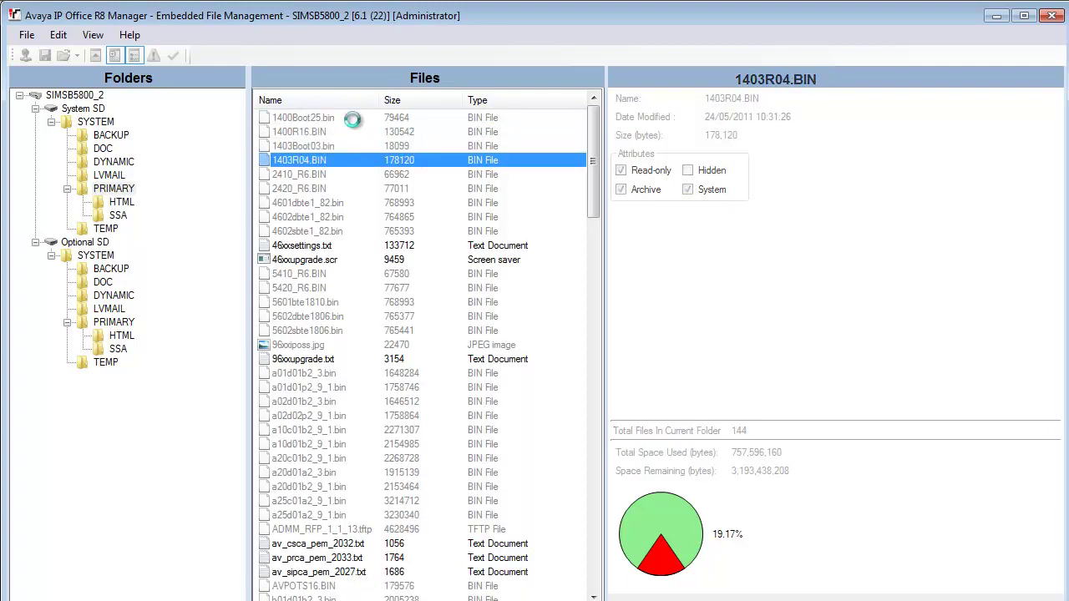
key(Down)
key(Down)
key(Down)
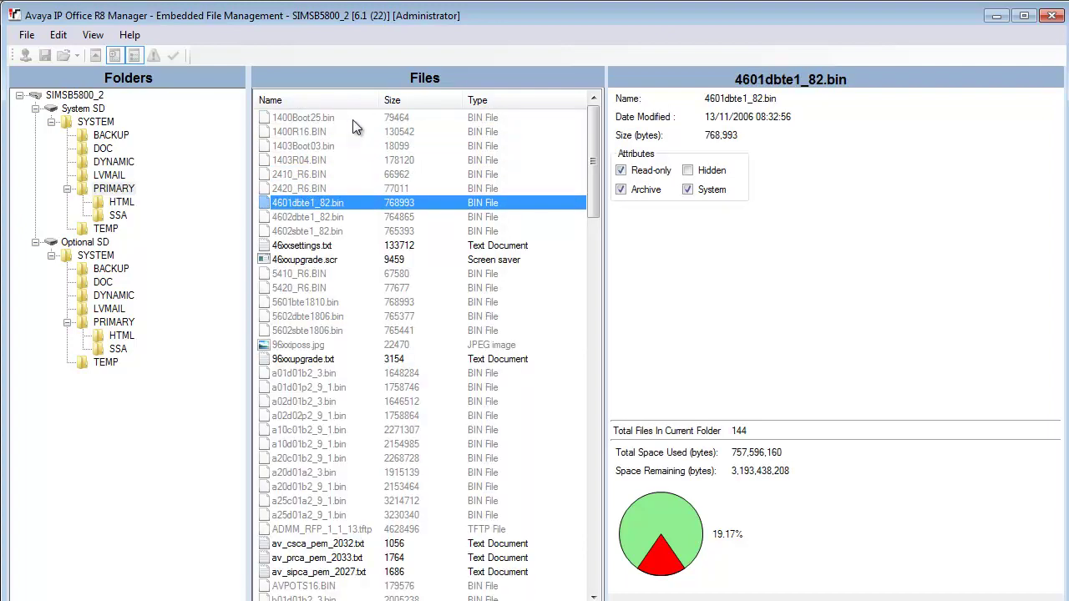
click(102, 244)
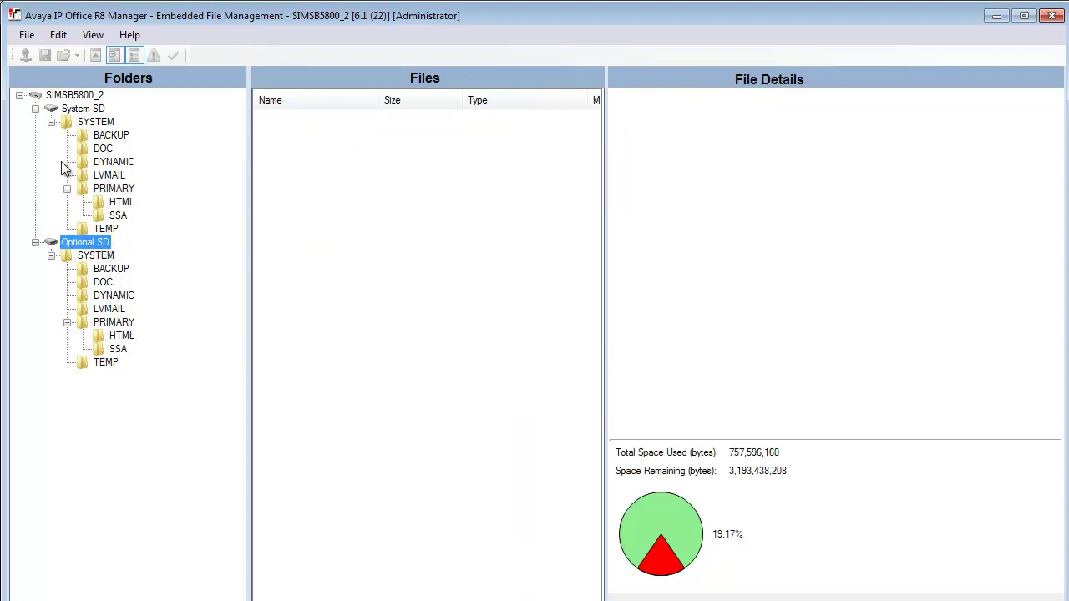
click(28, 36)
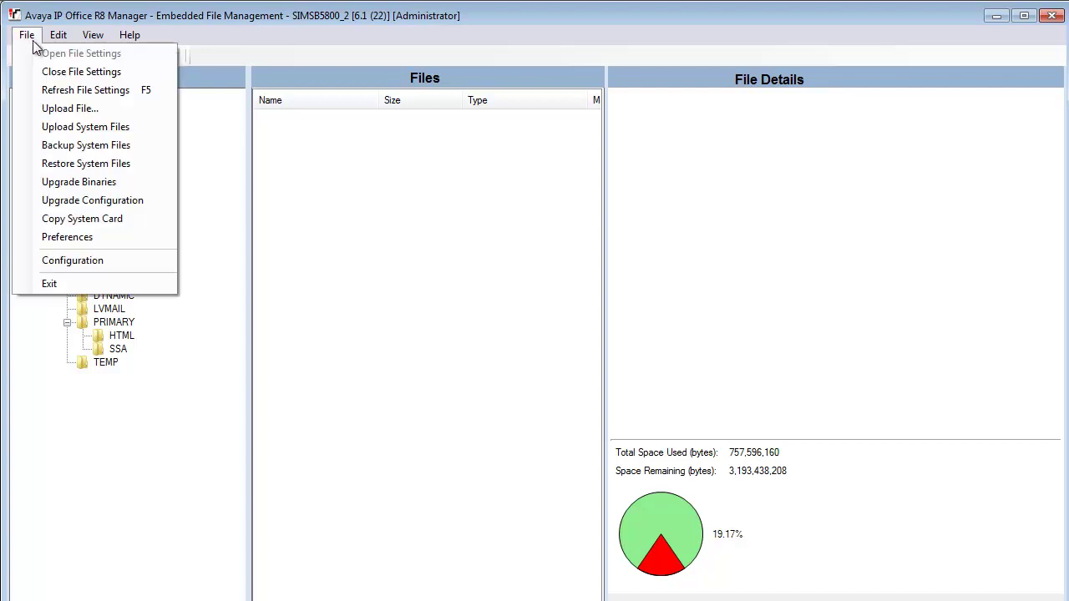
Step: Confirm Upgrade Binaries from the Optional SD, updating the System SD config.cfg to 15/03/2012
click(157, 185)
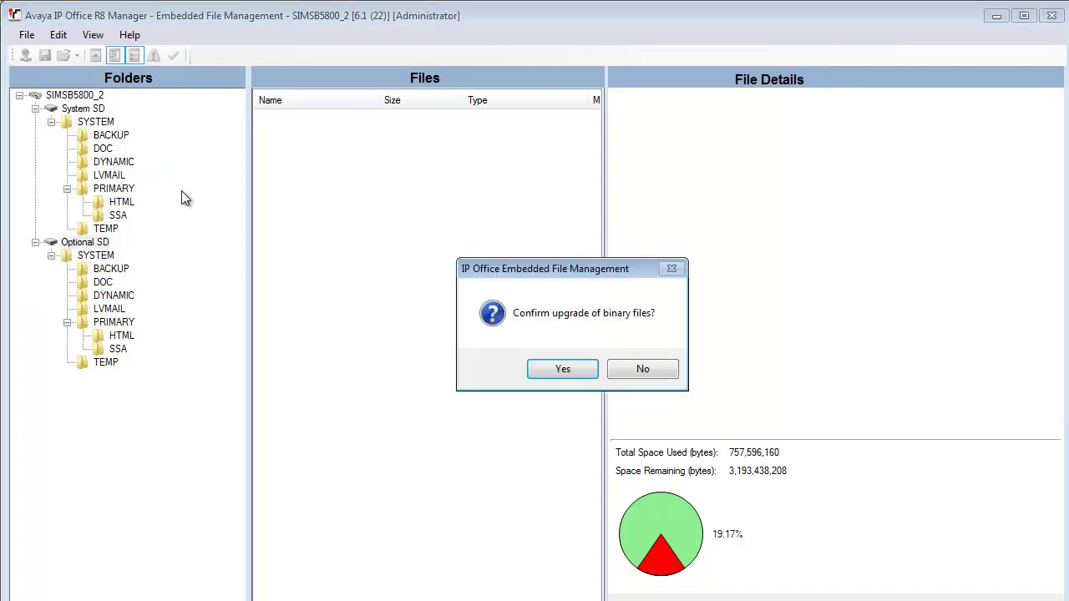
click(578, 371)
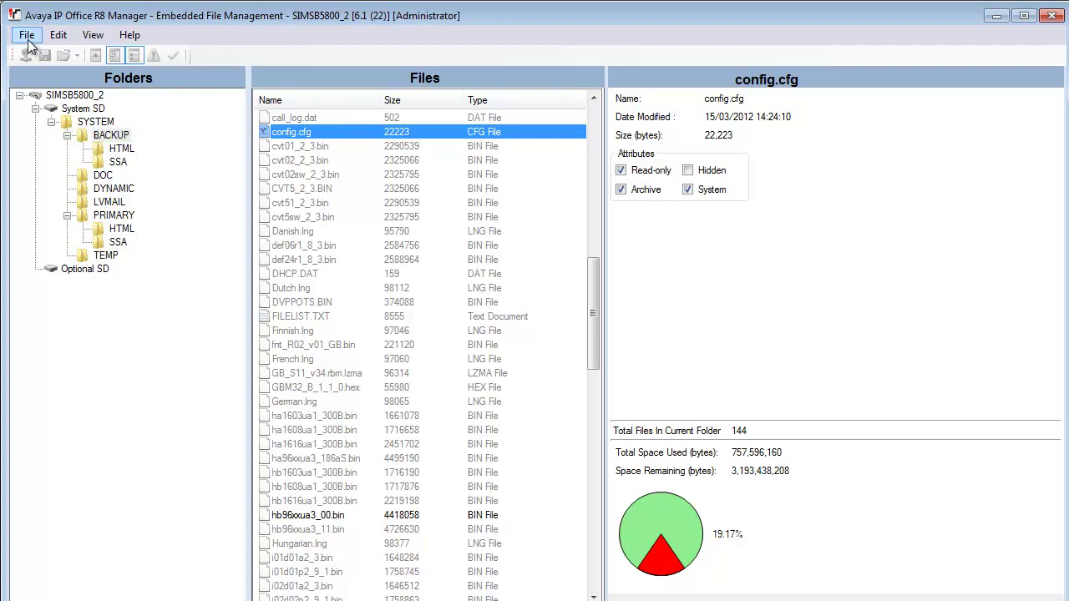
Step: Run Backup System Files on the System SD card and confirm the backup
click(27, 37)
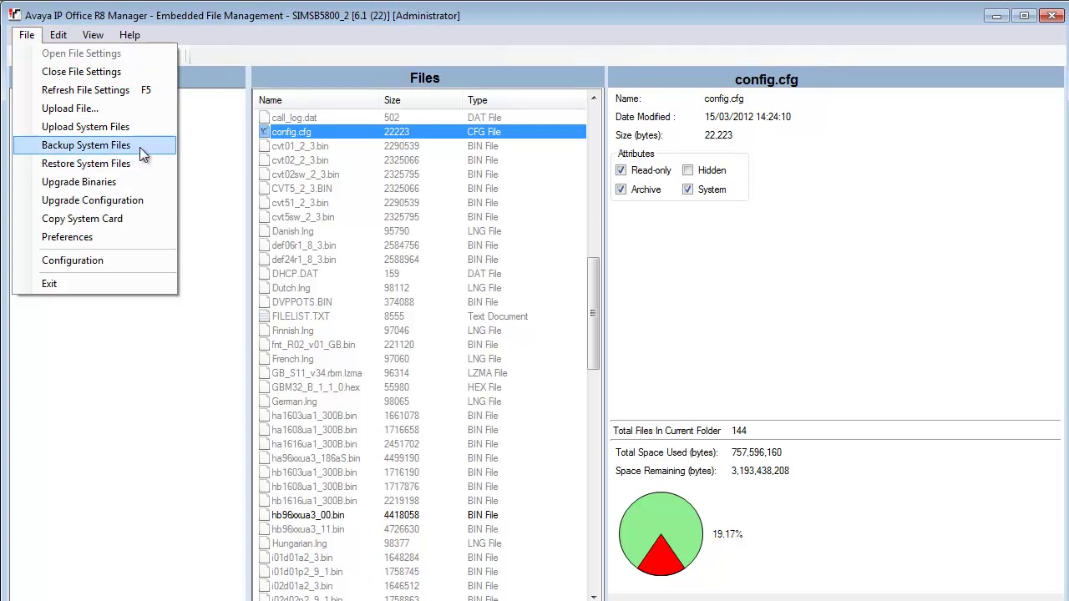
click(140, 147)
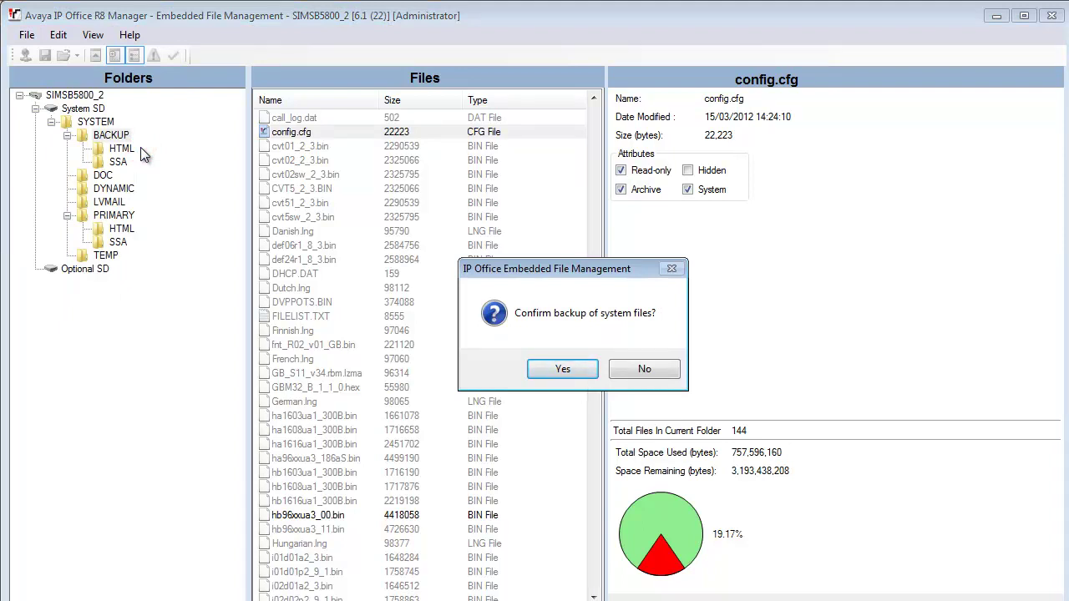
click(581, 365)
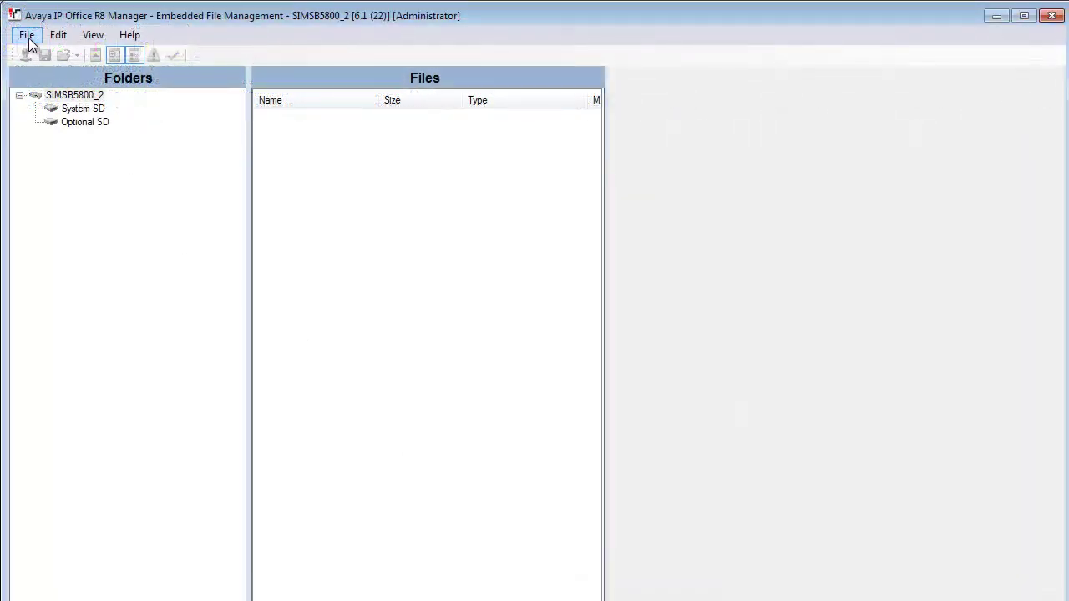
Step: Upload the system files to SIMSB5800_2 and let the transfer reach 100%
click(27, 35)
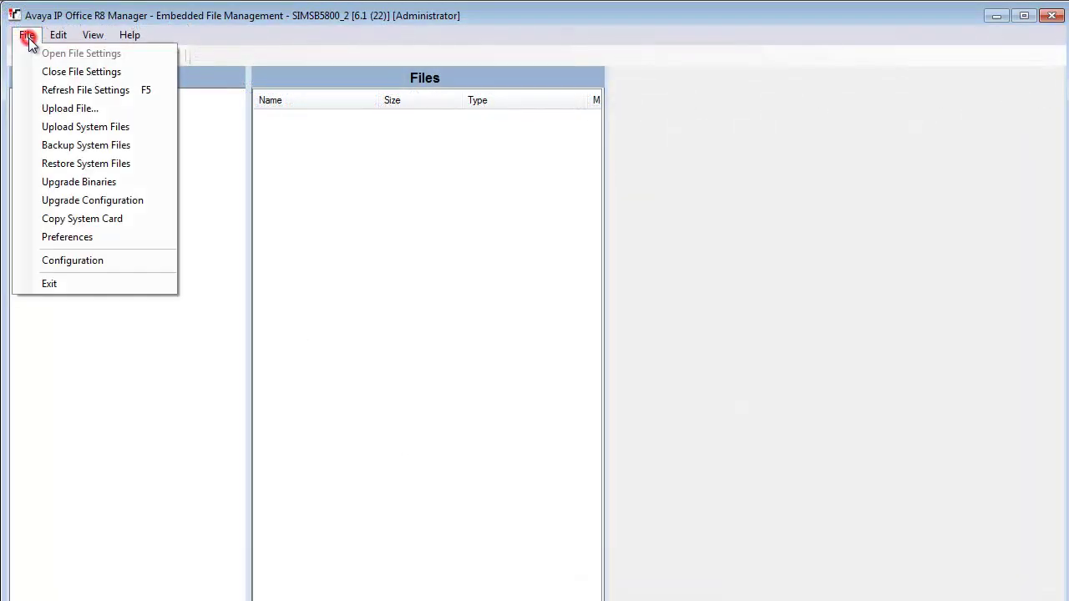
click(148, 131)
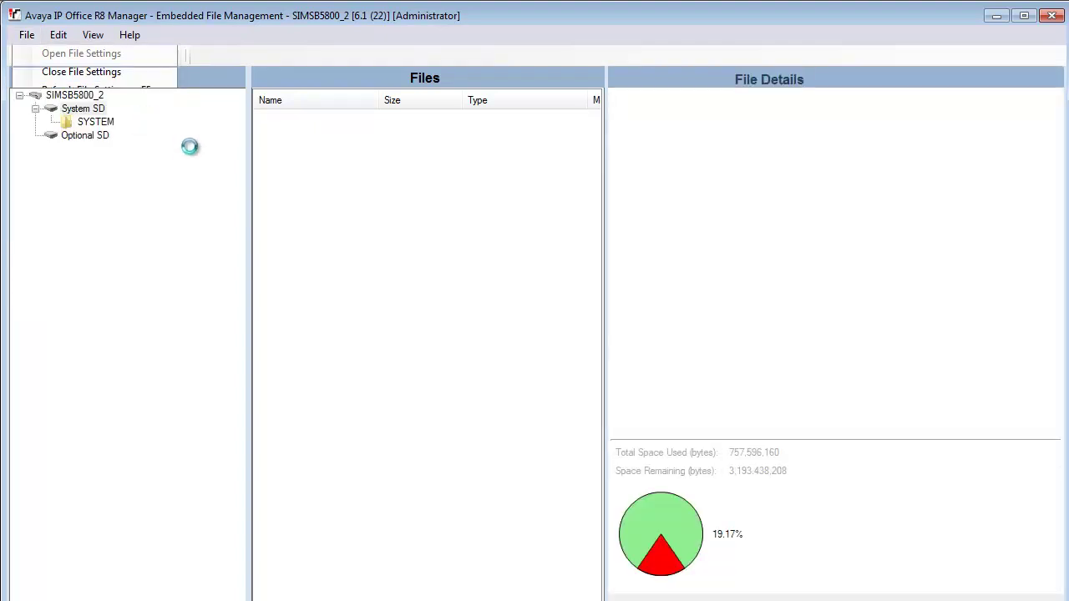